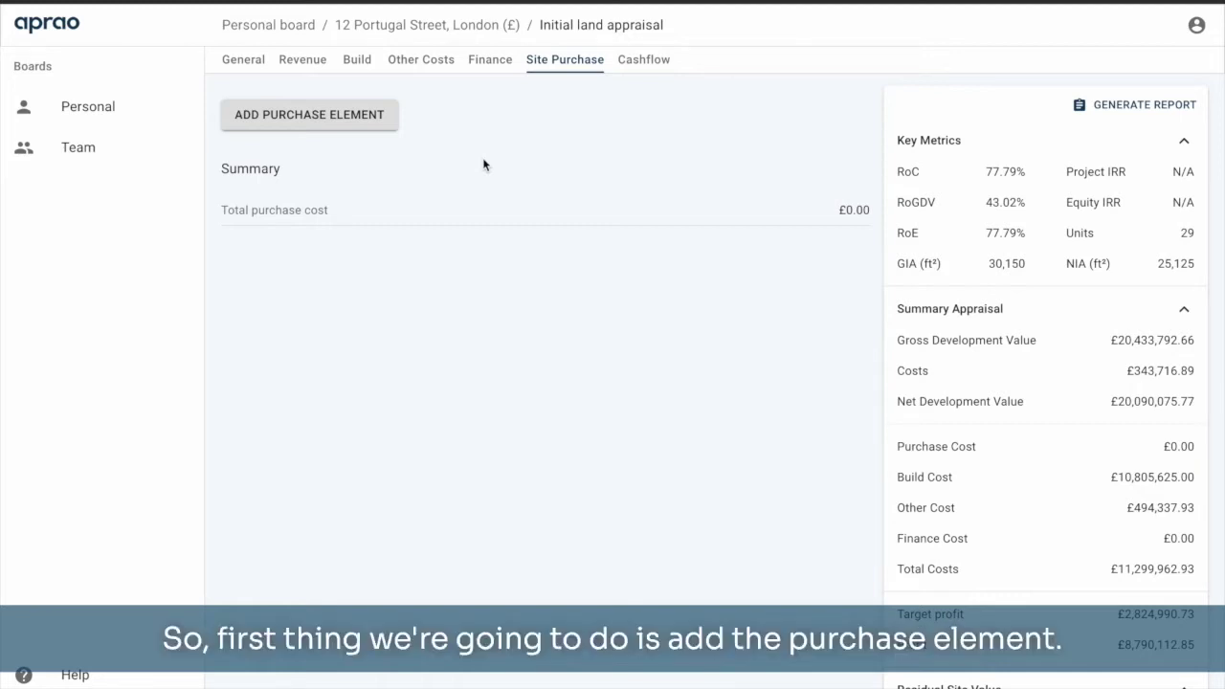
Step: Add a site purchase element and collapse the Key Metrics and Summary Appraisal sections
left_click(369, 127)
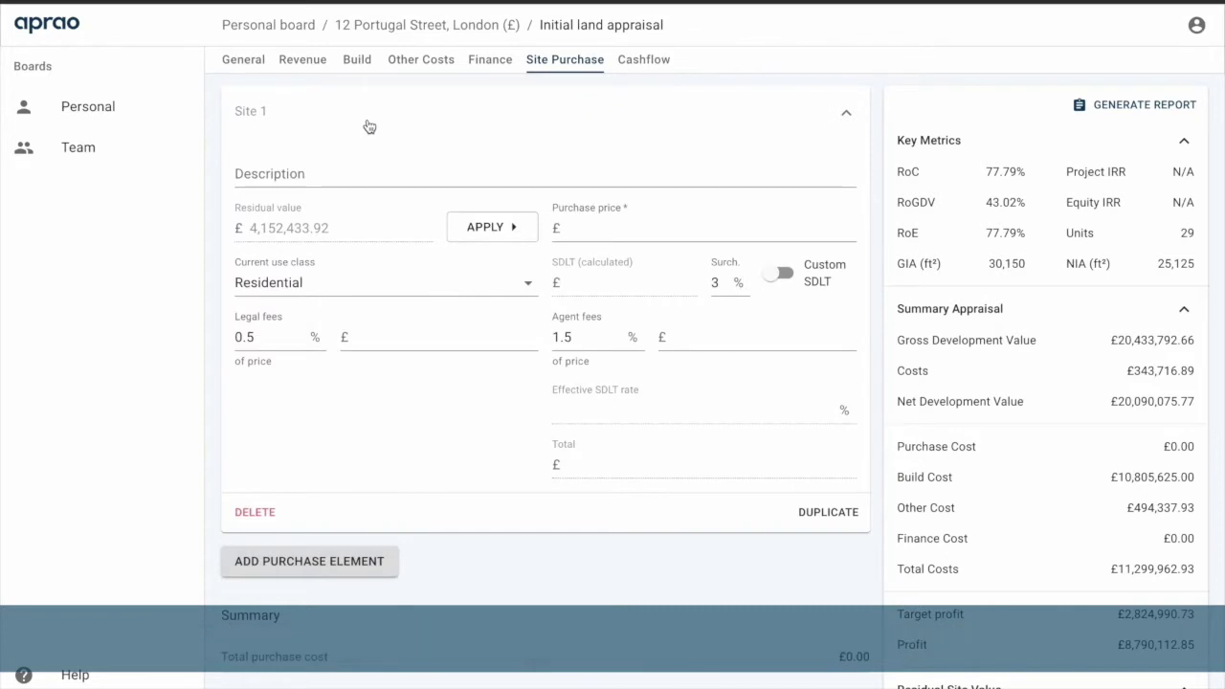
left_click(928, 140)
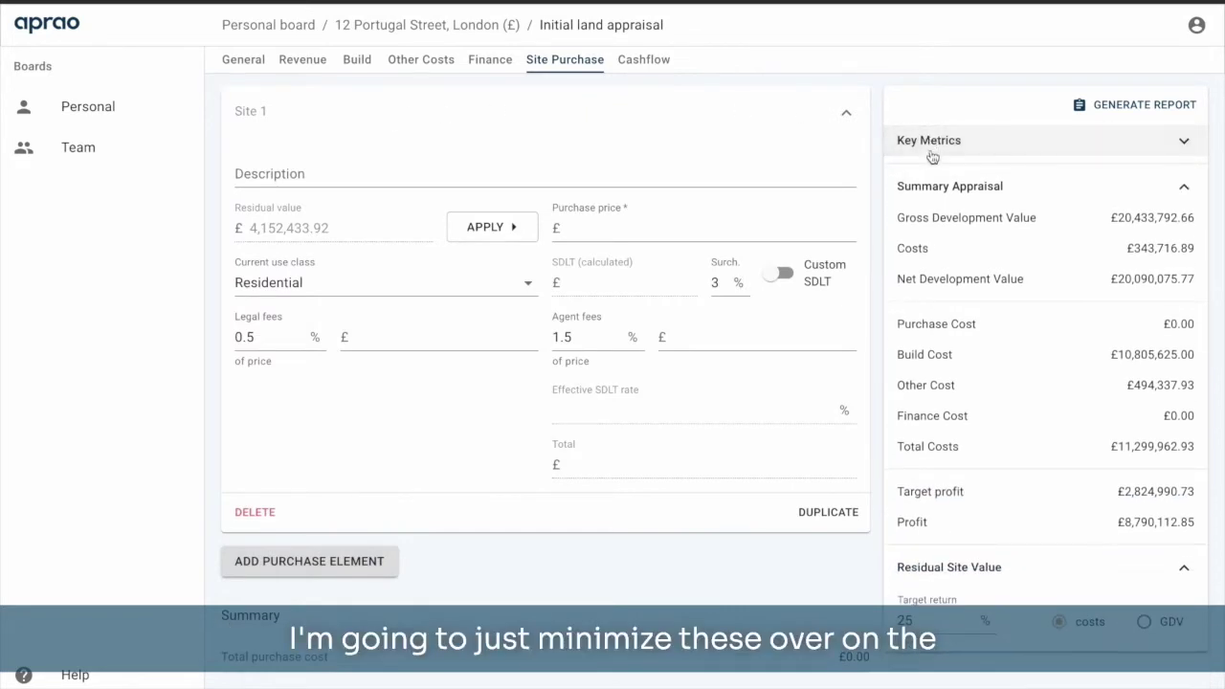
left_click(931, 185)
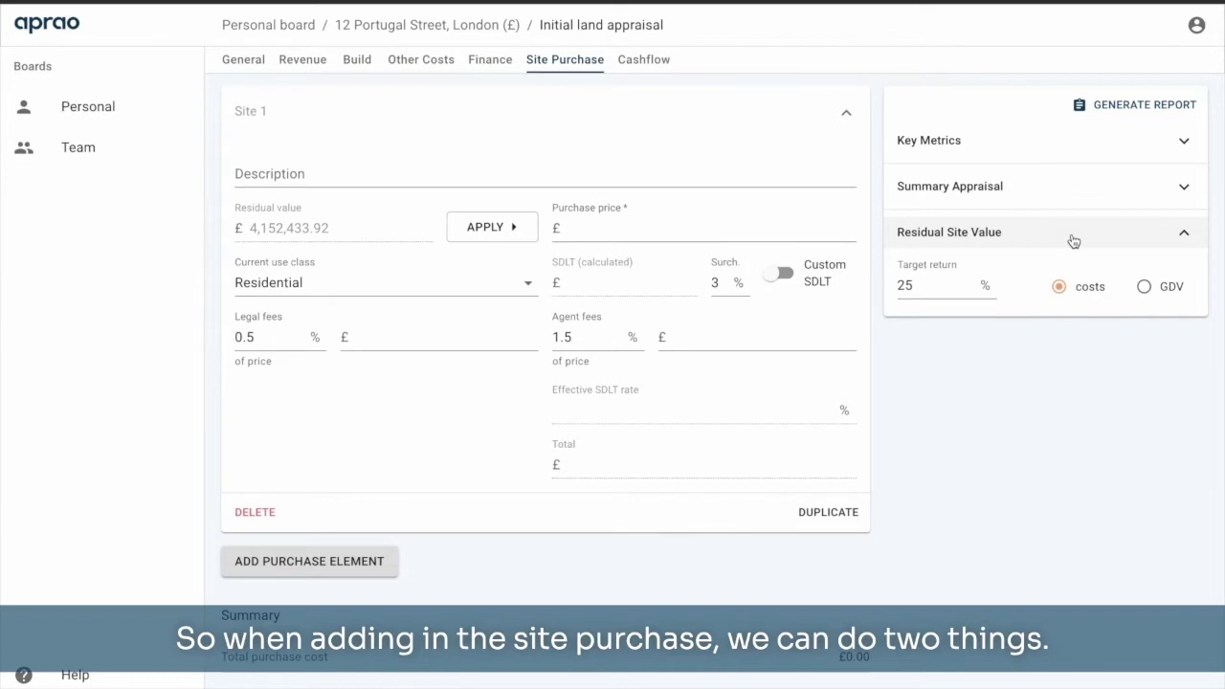
Step: Set the new element's purchase price to £4,500,000 and its description to "Purchase of existing building"
left_click(724, 220)
type("4,500,000")
left_click(521, 185)
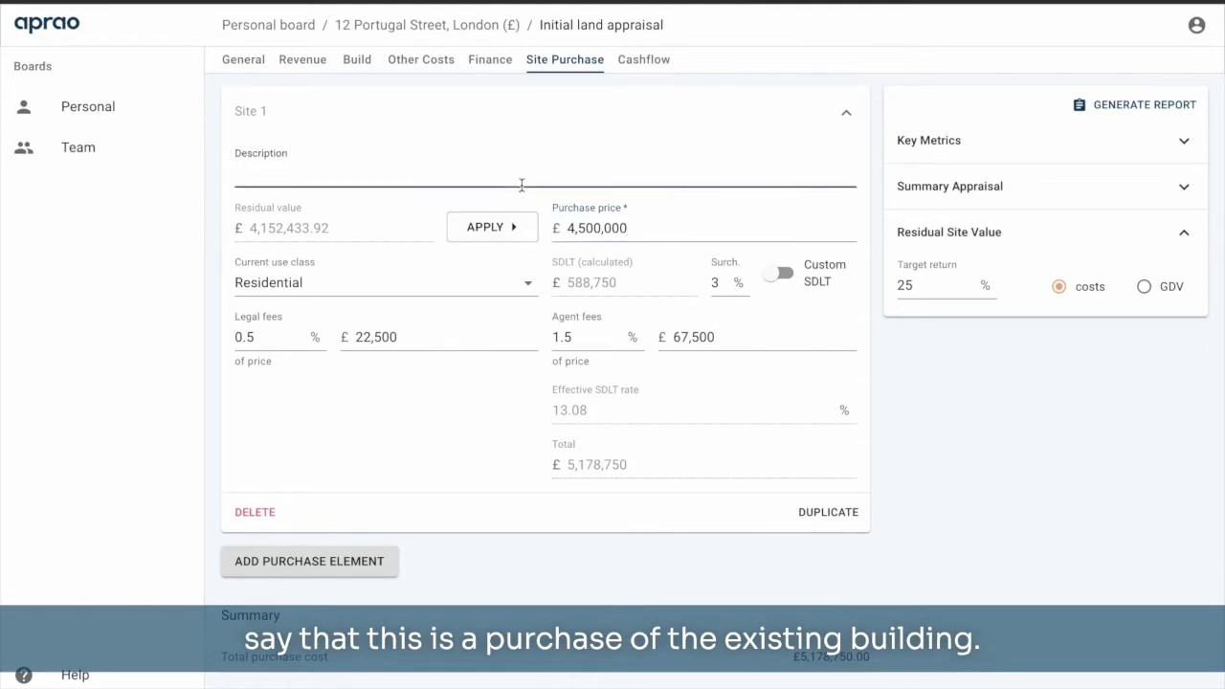
type("Purchase of existing buildi")
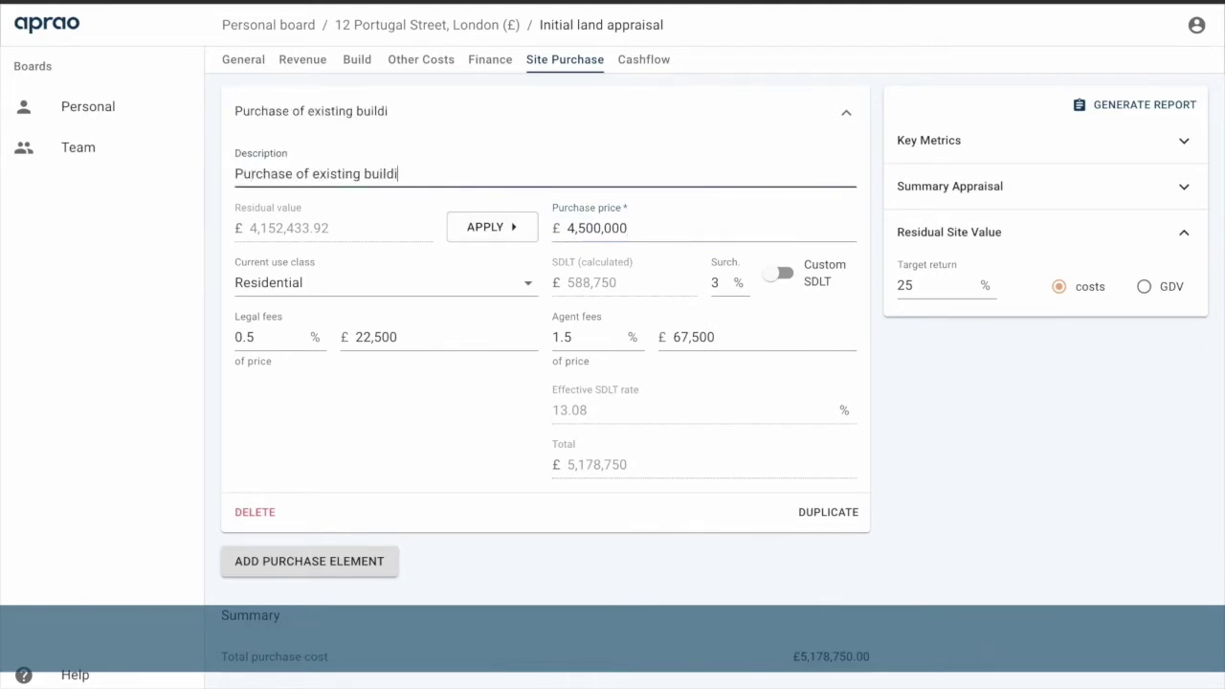
type("ng")
left_click(572, 152)
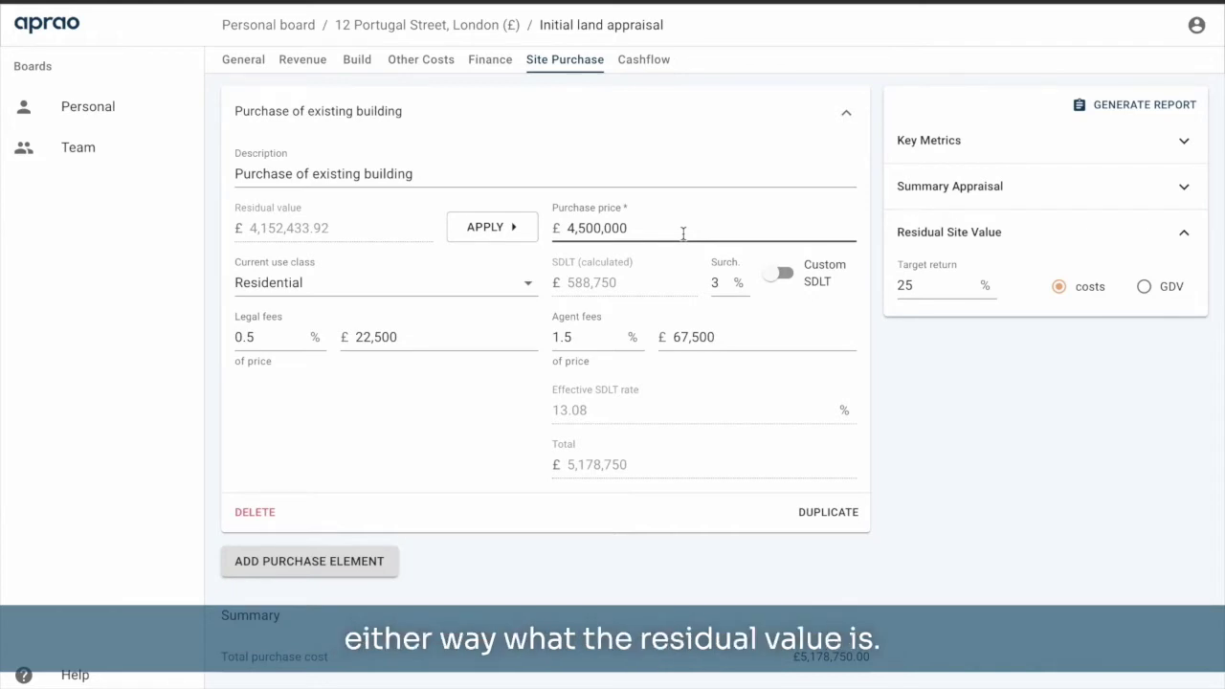
Step: Switch the target return basis to GDV to compare the residual value, and restore it to costs
left_click(948, 292)
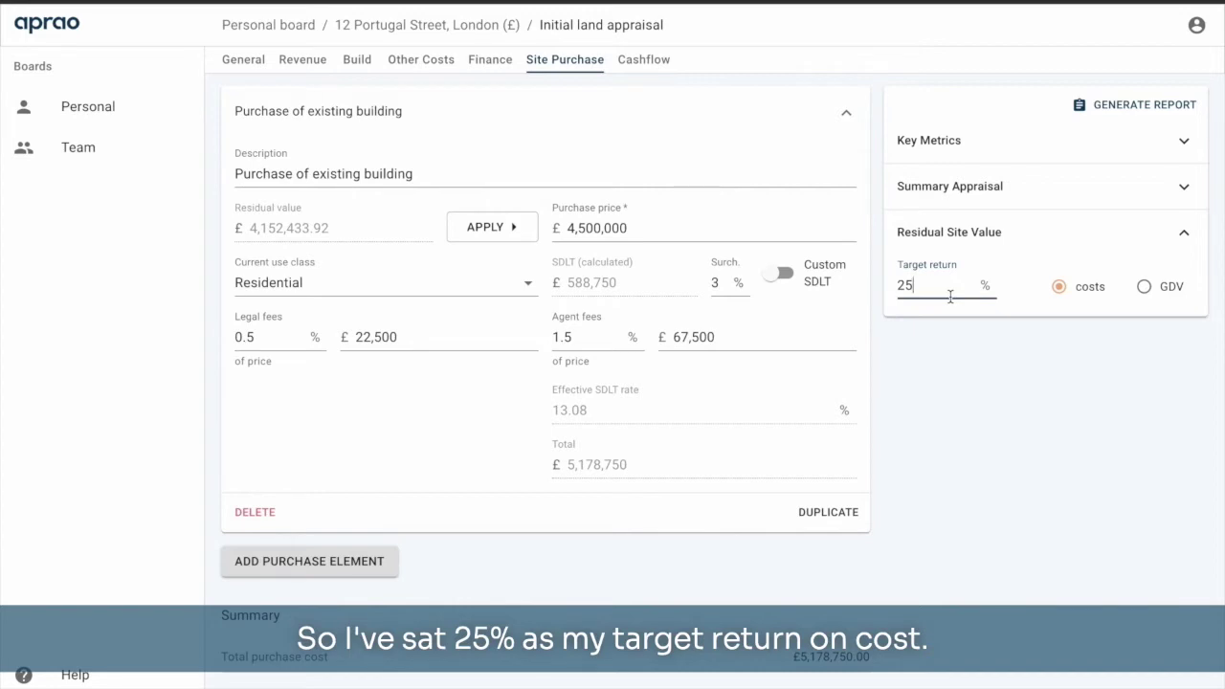
left_click(1164, 296)
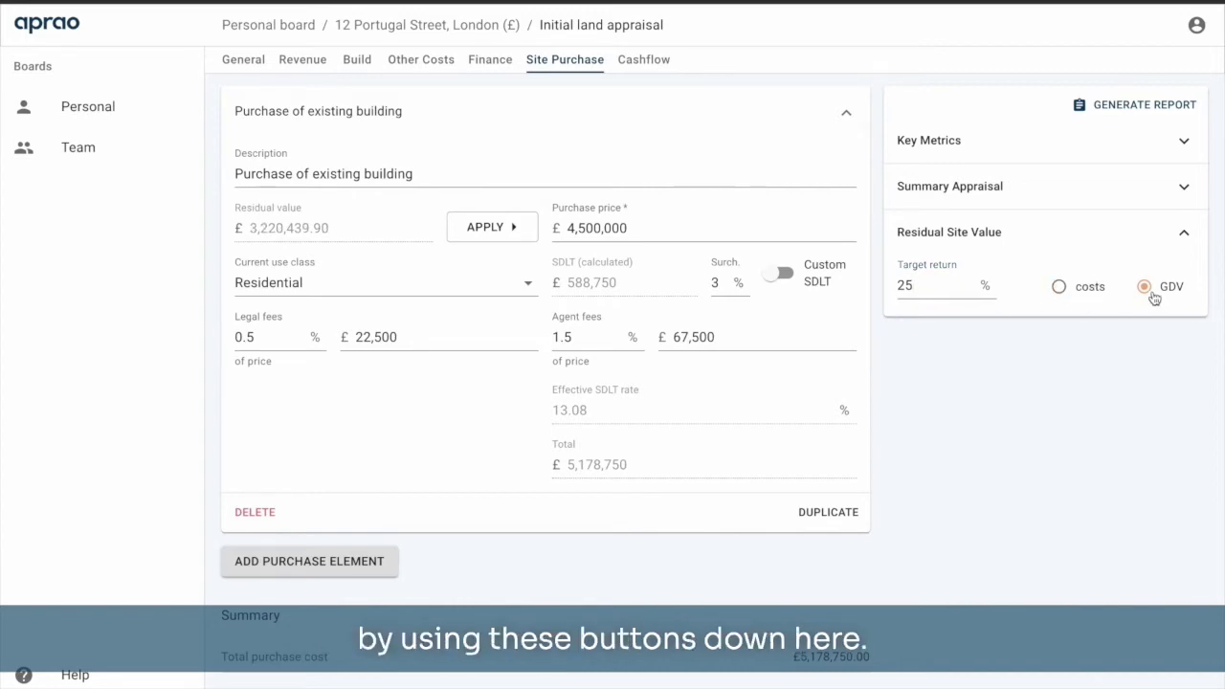
left_click(1096, 297)
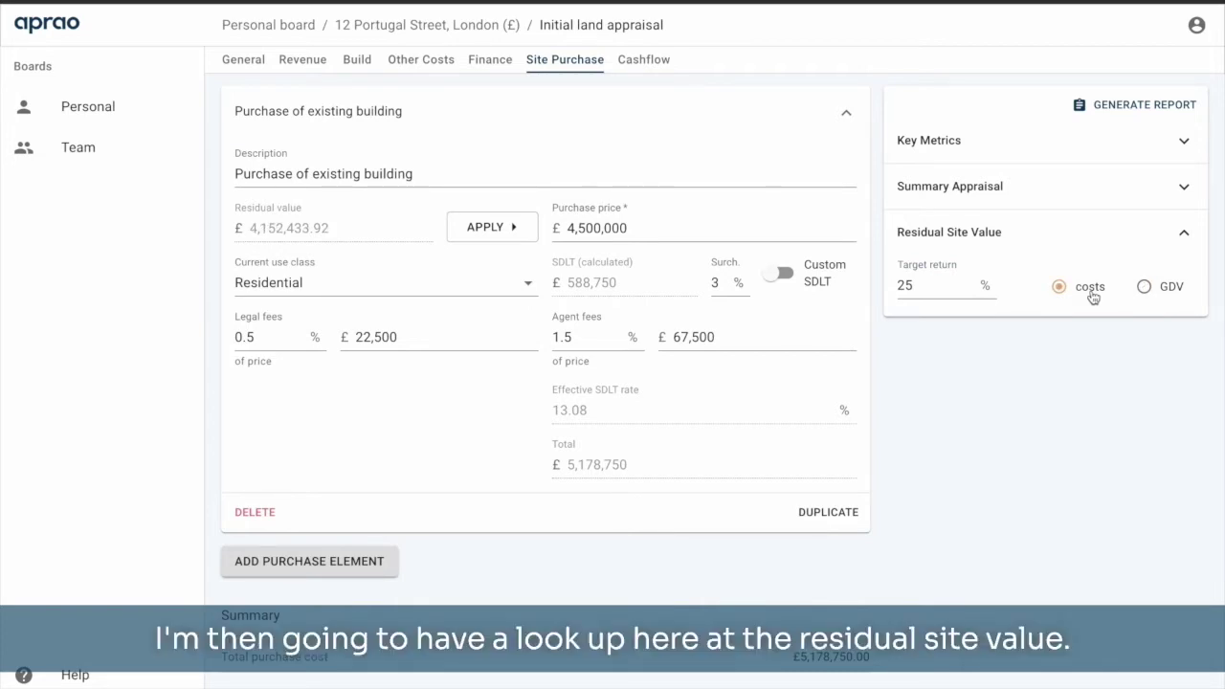
Step: Apply the calculated residual value as the existing building's purchase price and expand Key Metrics to check the return on cost
double_click(325, 227)
left_click(362, 228)
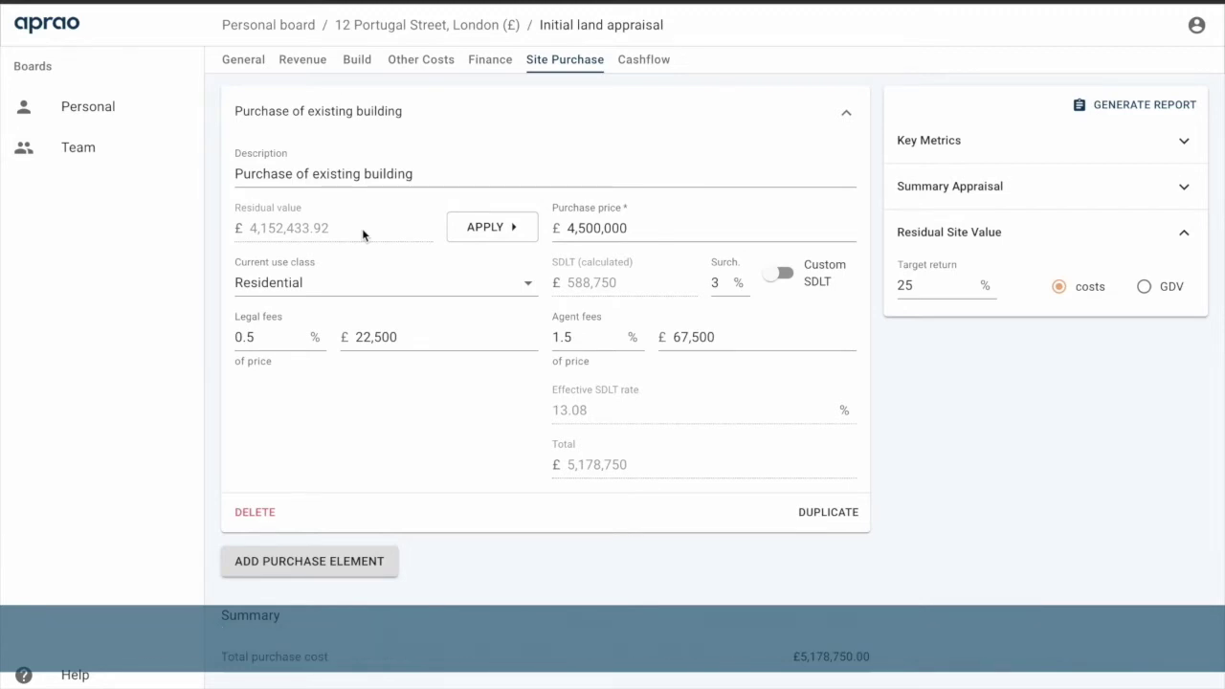
left_click(620, 230)
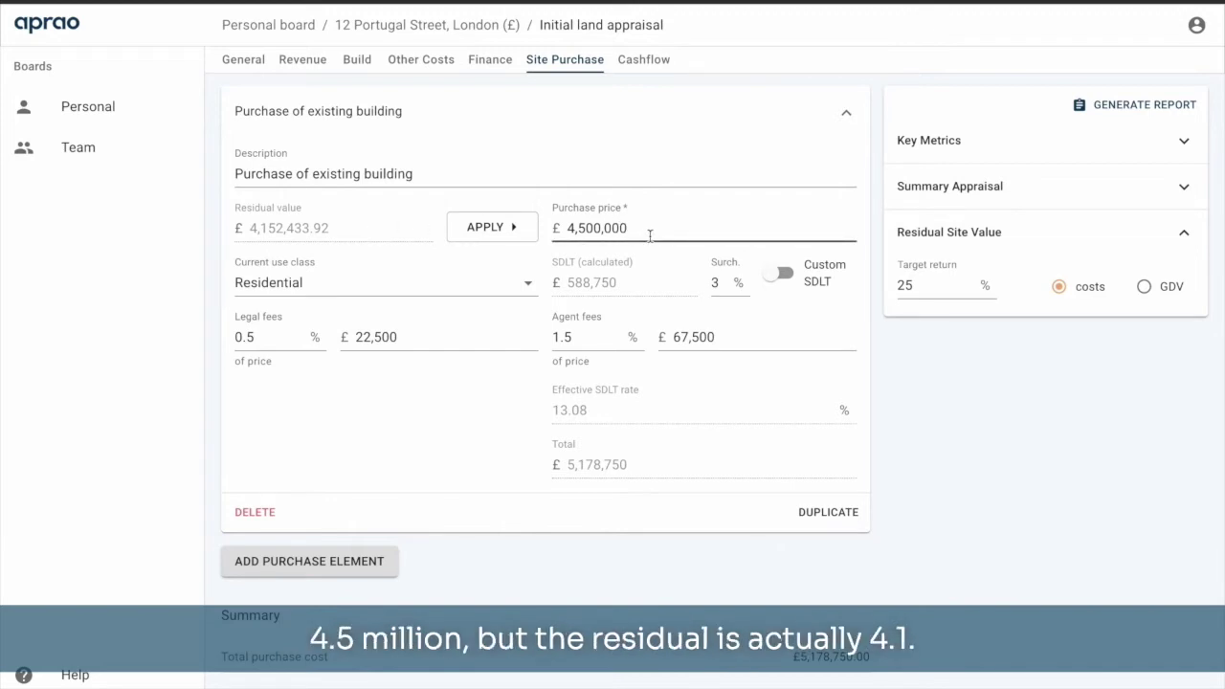
left_click(471, 245)
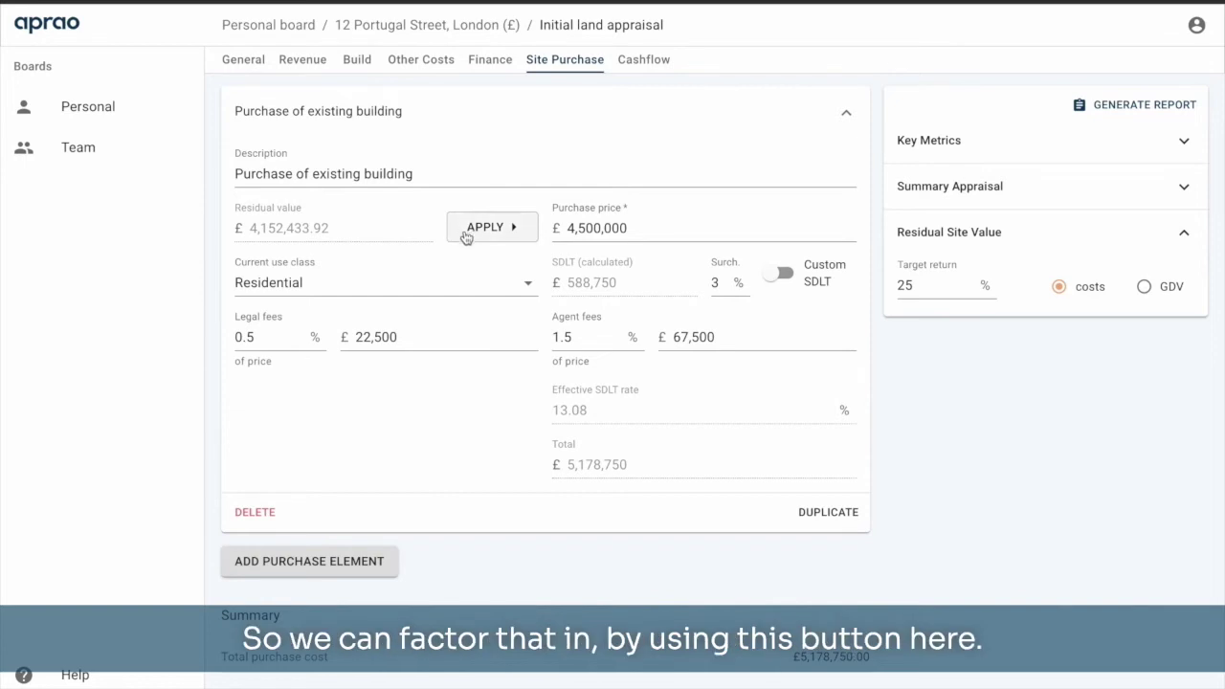
left_click(491, 230)
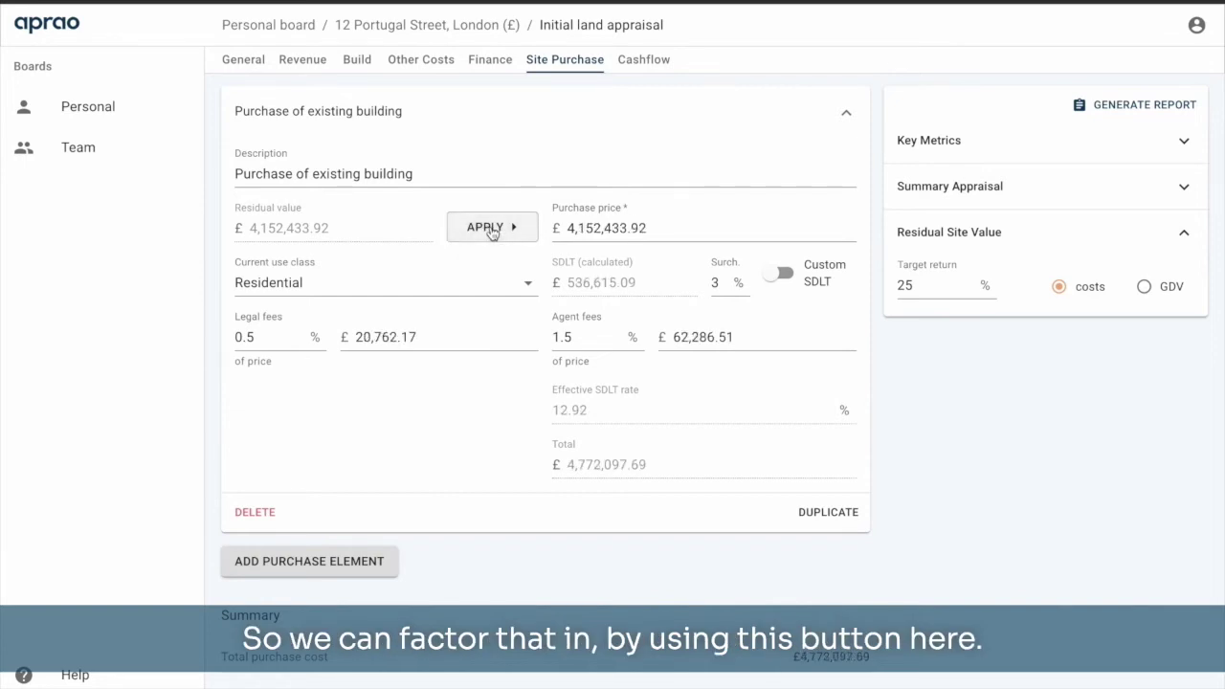
left_click(979, 144)
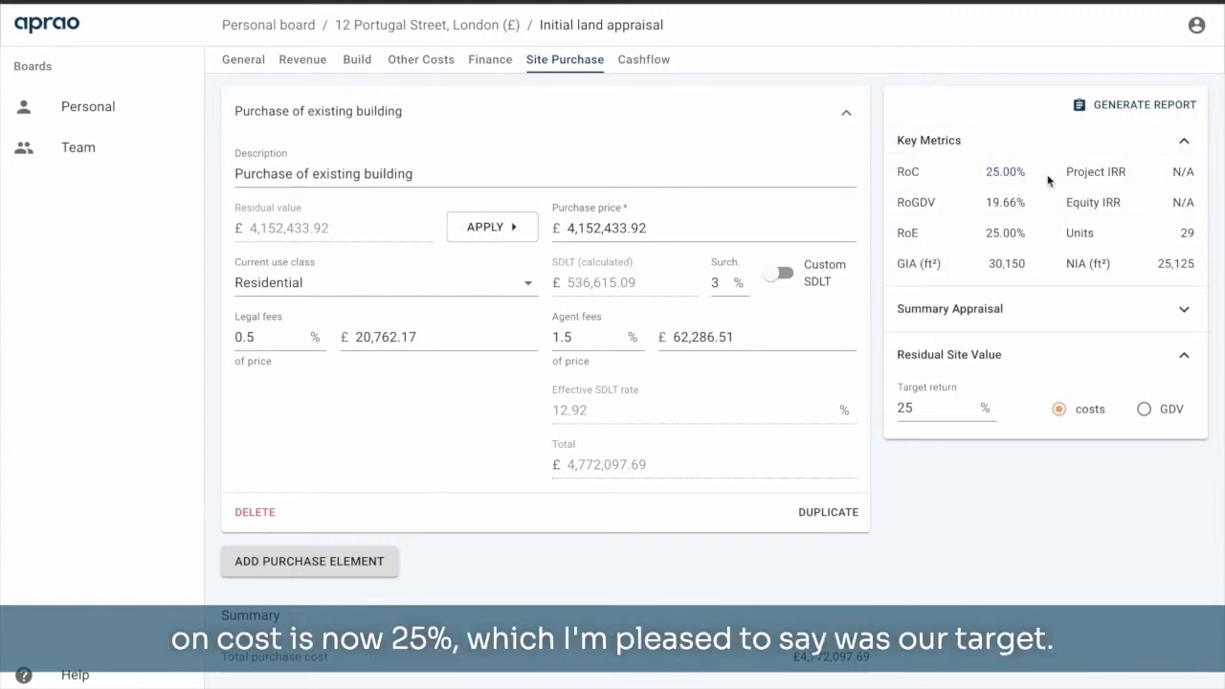
left_click(935, 407)
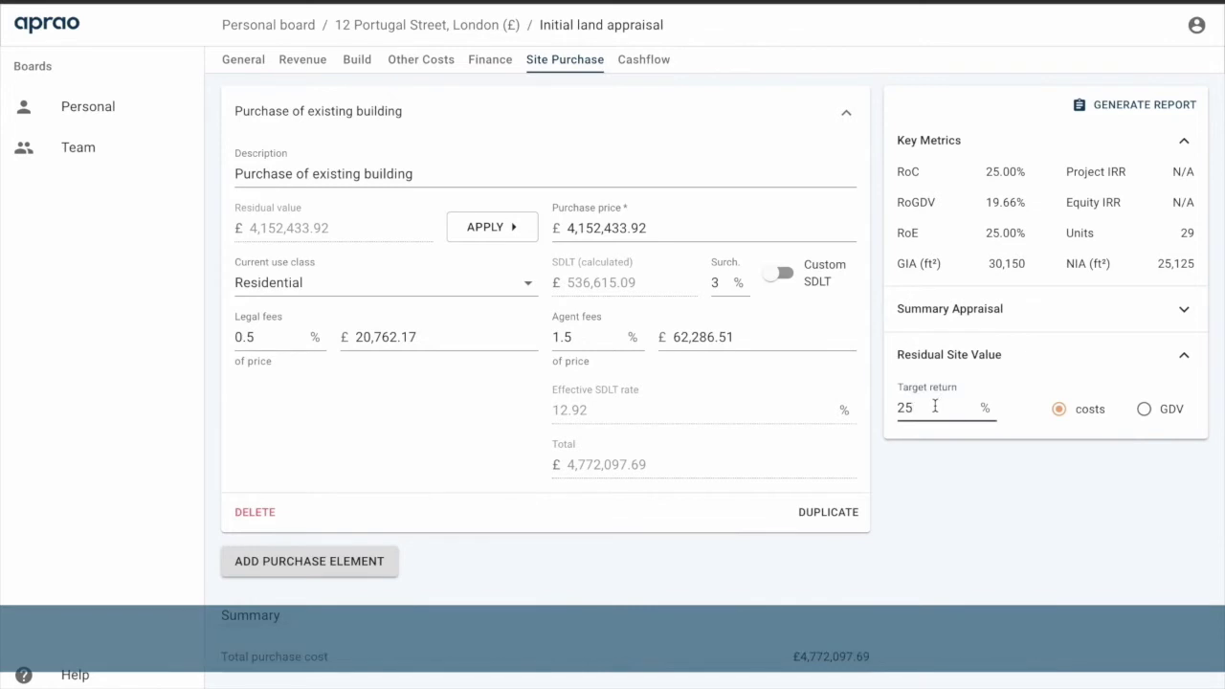
left_click(682, 311)
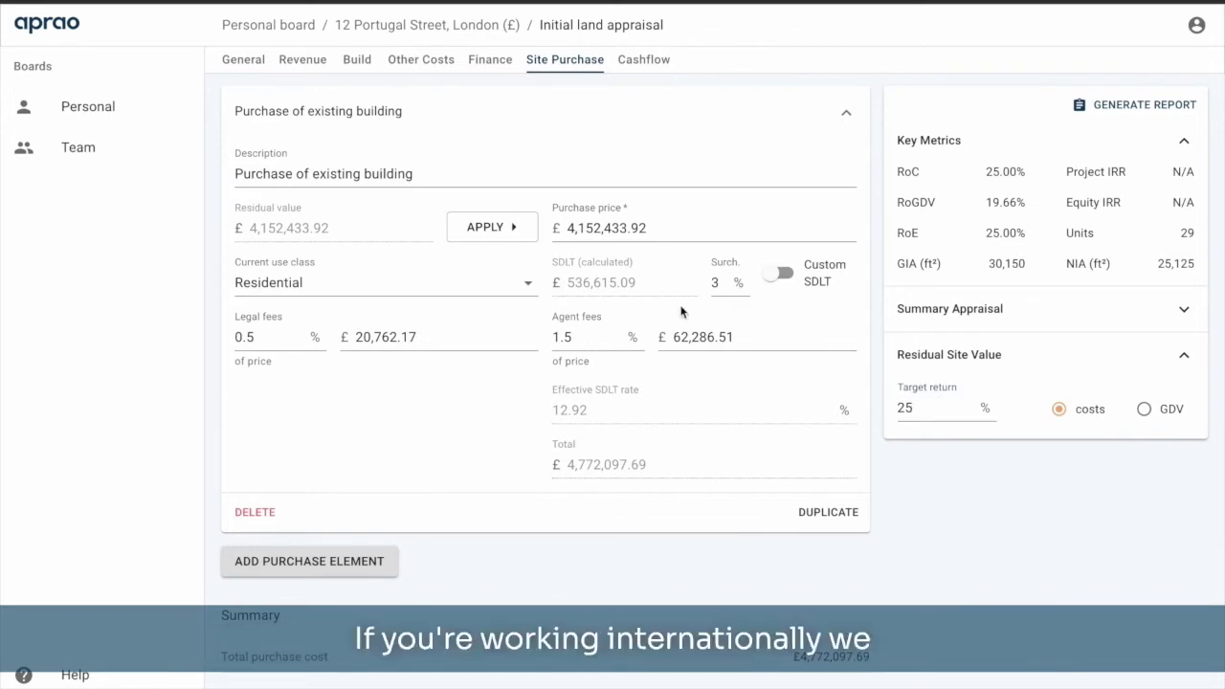
Step: Enable custom SDLT for the existing building purchase and set its rate to 4.5%
left_click(774, 282)
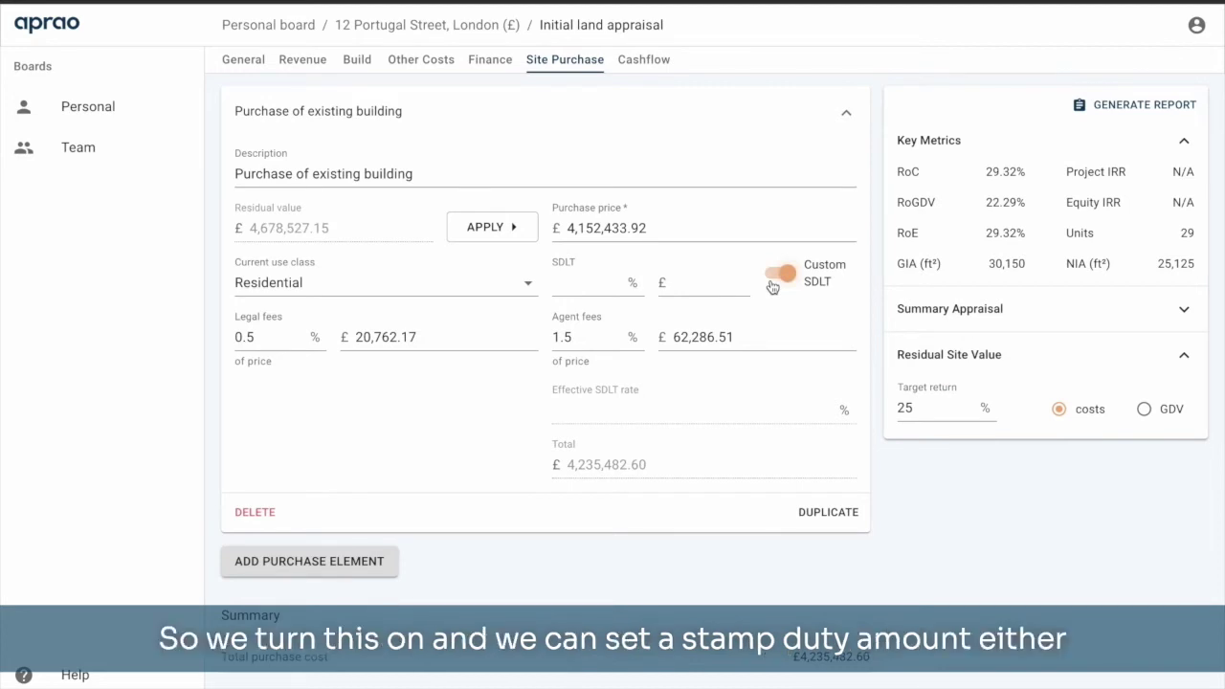
left_click(566, 280)
type("4.5")
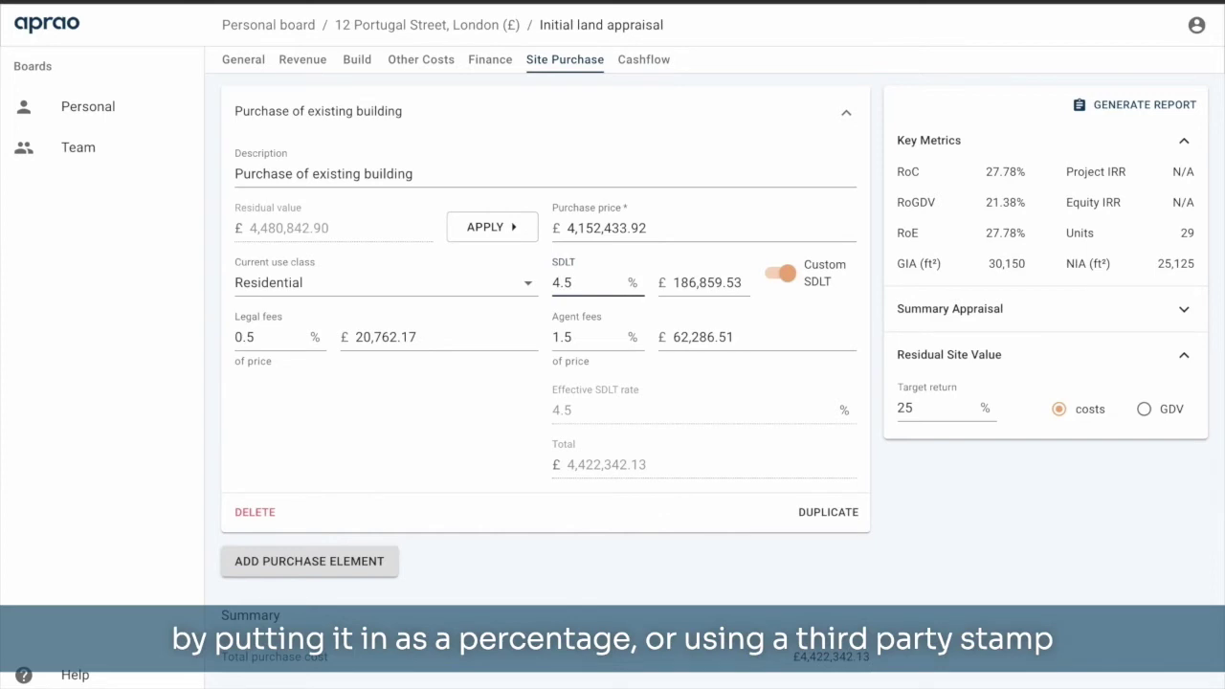
double_click(688, 283)
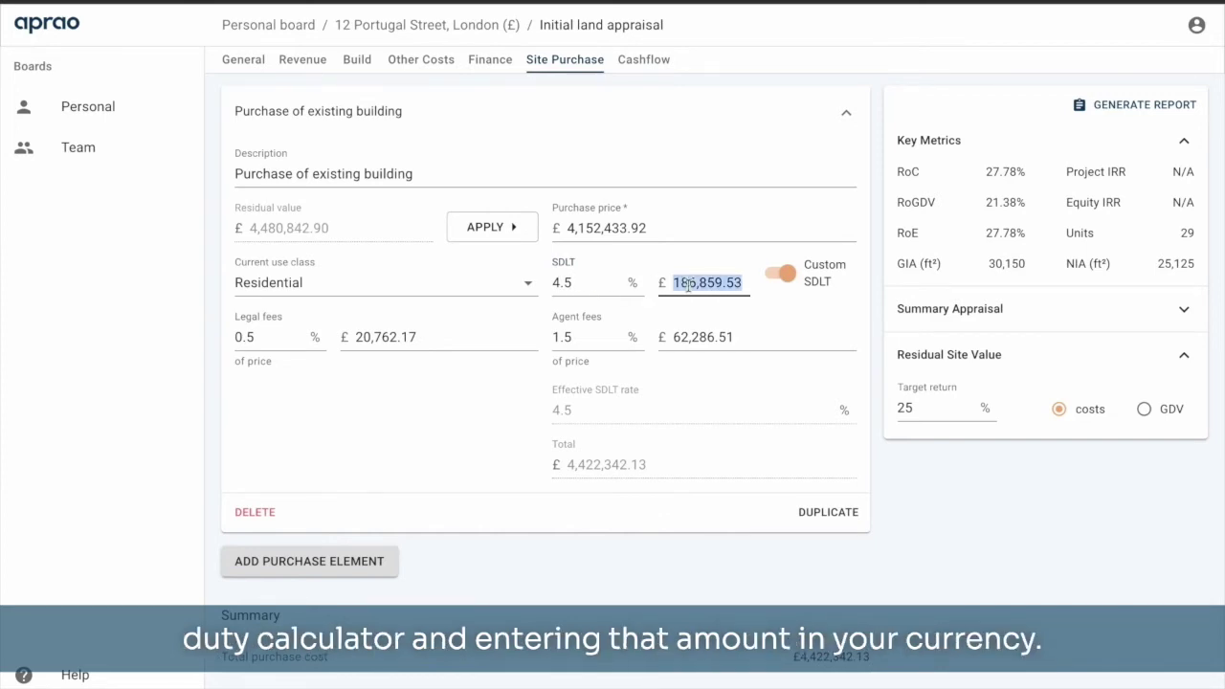
left_click(767, 325)
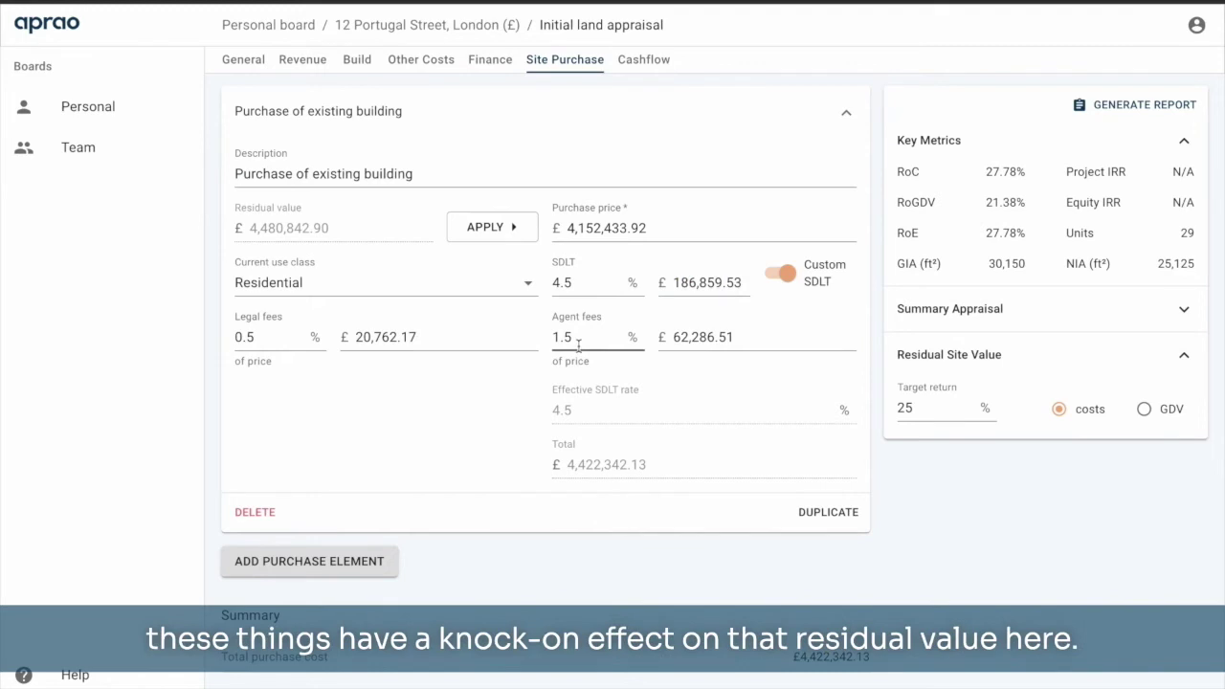
Step: Apply the updated residual value as the existing building's purchase price and collapse that element
double_click(299, 228)
left_click(457, 228)
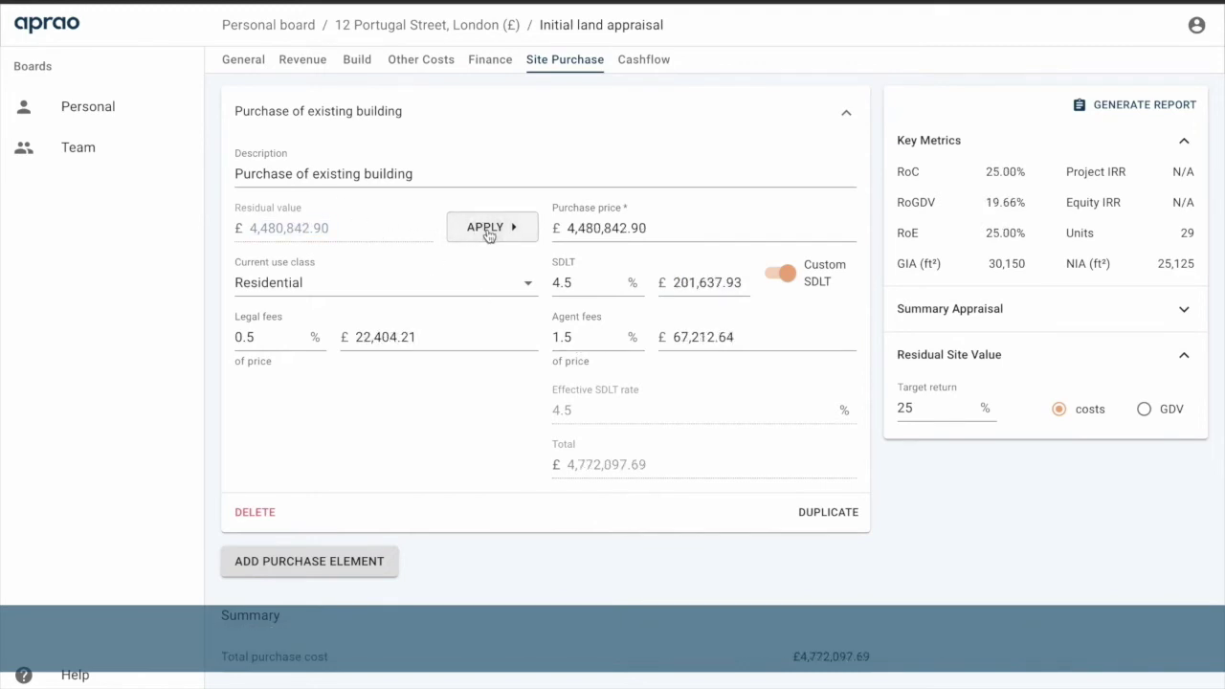
left_click(440, 113)
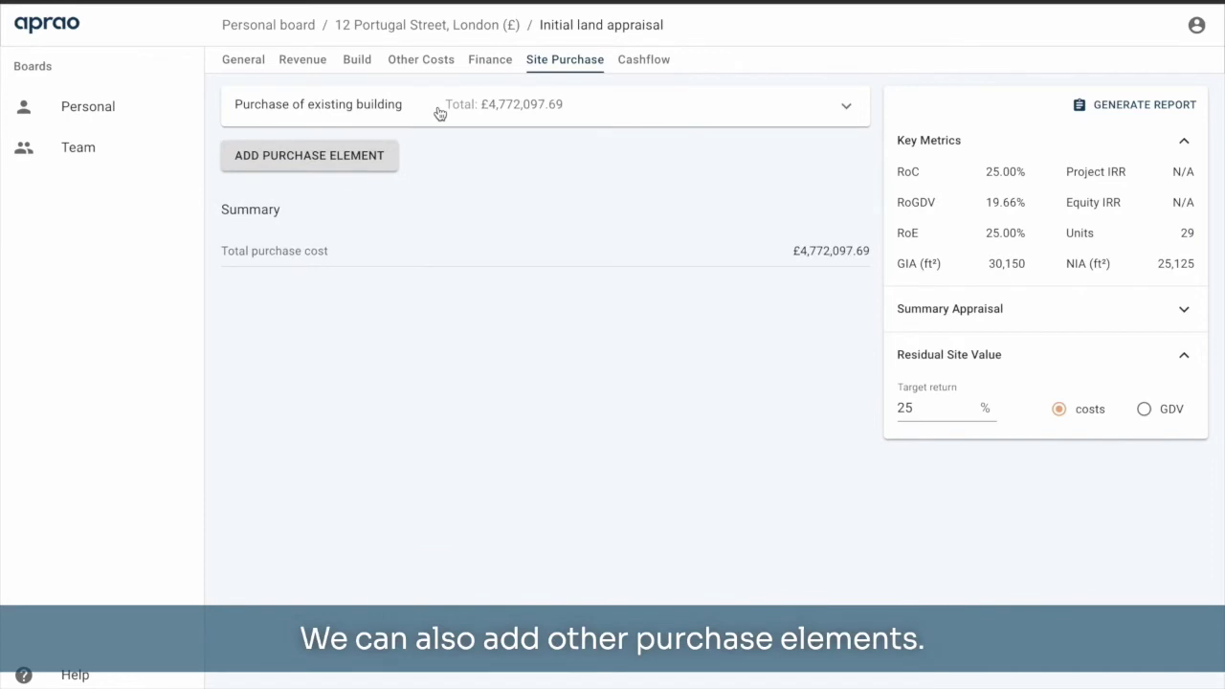
Step: Add a second purchase element described as "Additional land purchase"
left_click(359, 152)
left_click(356, 235)
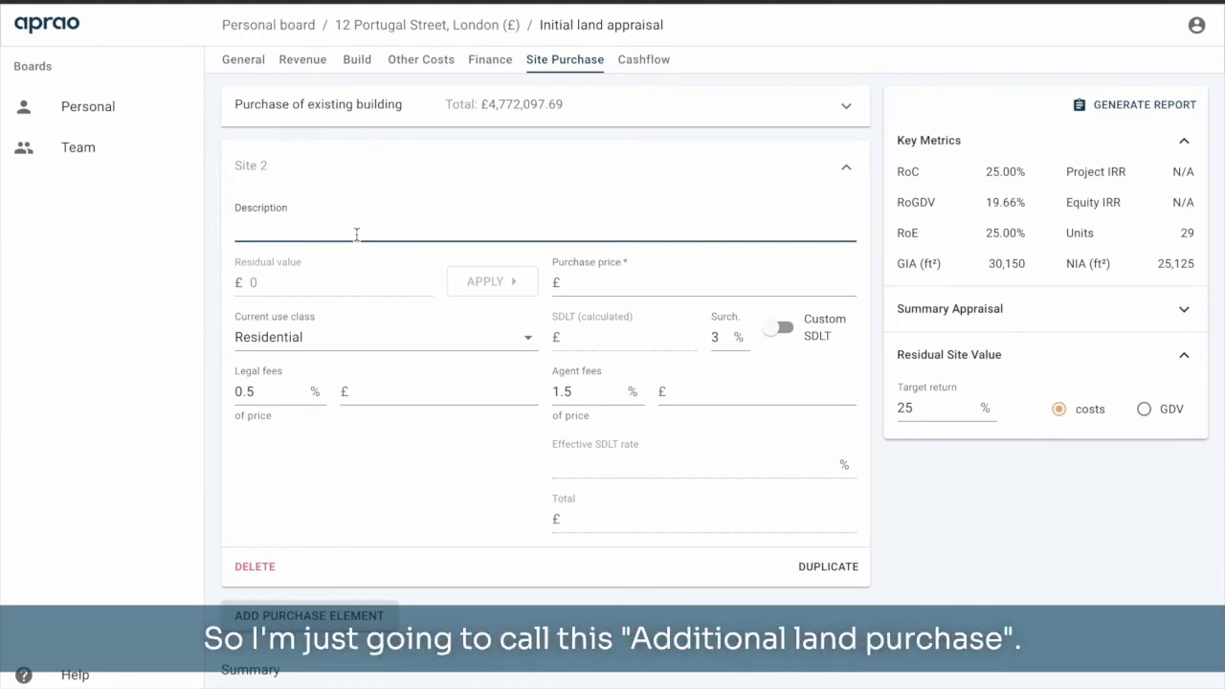
type("Additio")
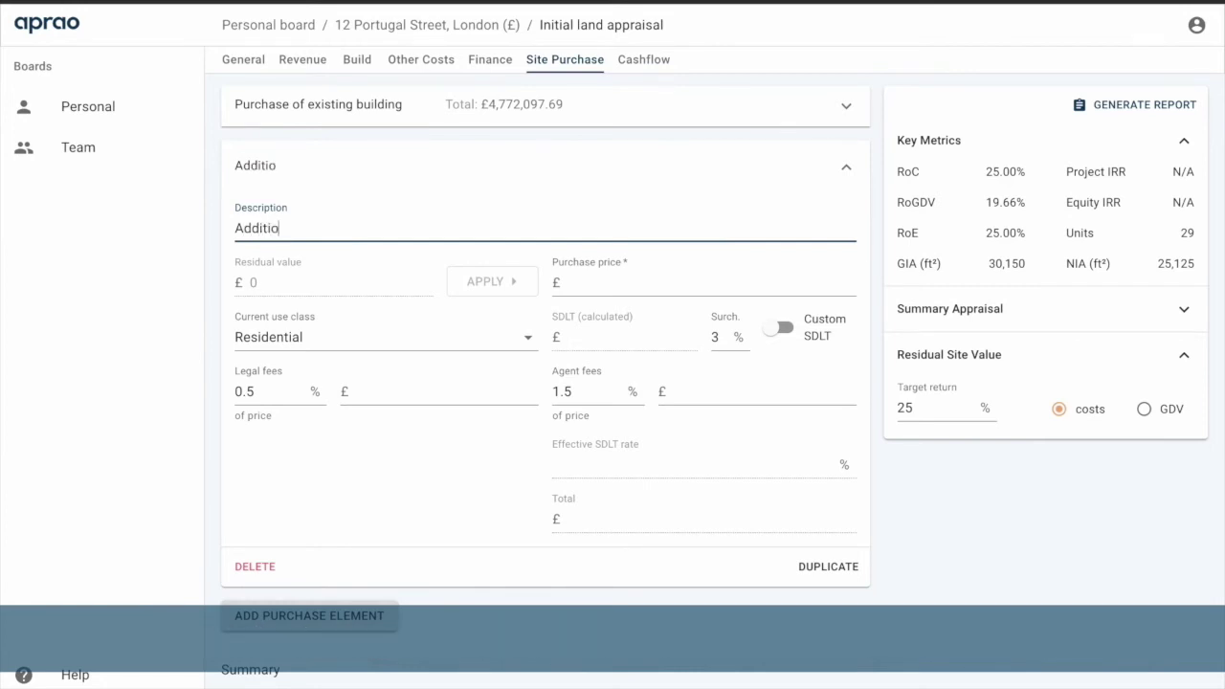
type("nal land purchase")
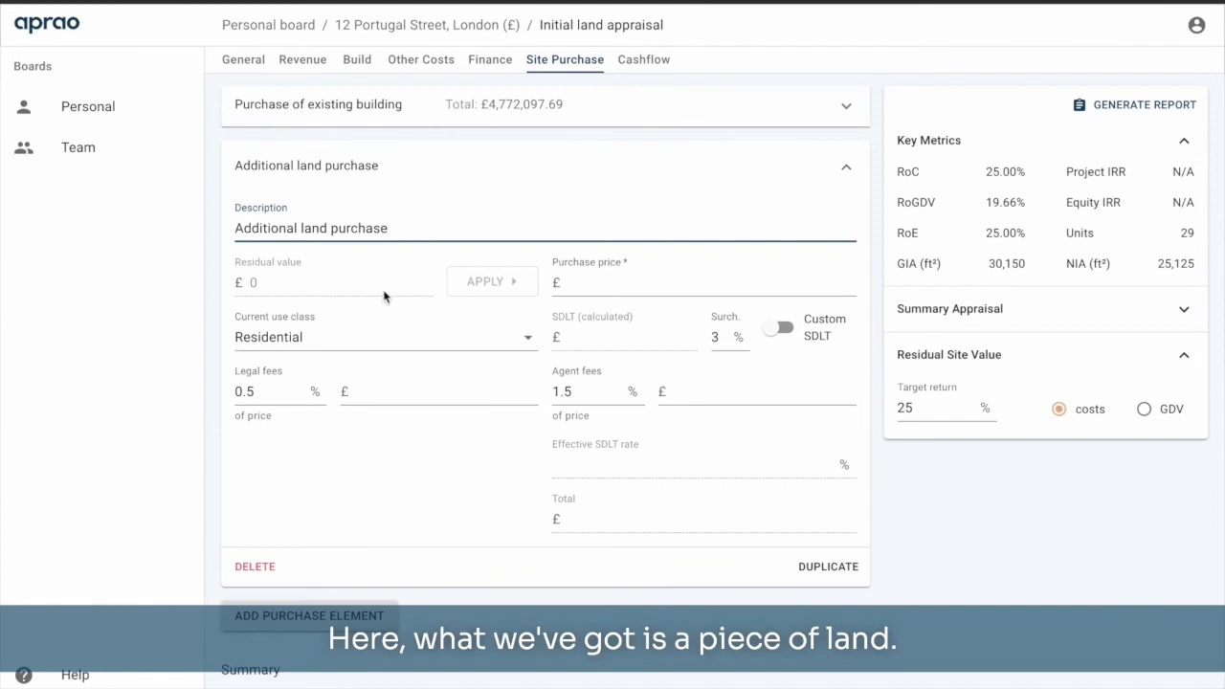
Step: Set the additional land's purchase price to £200,000 and clear its agent fees
left_click(656, 282)
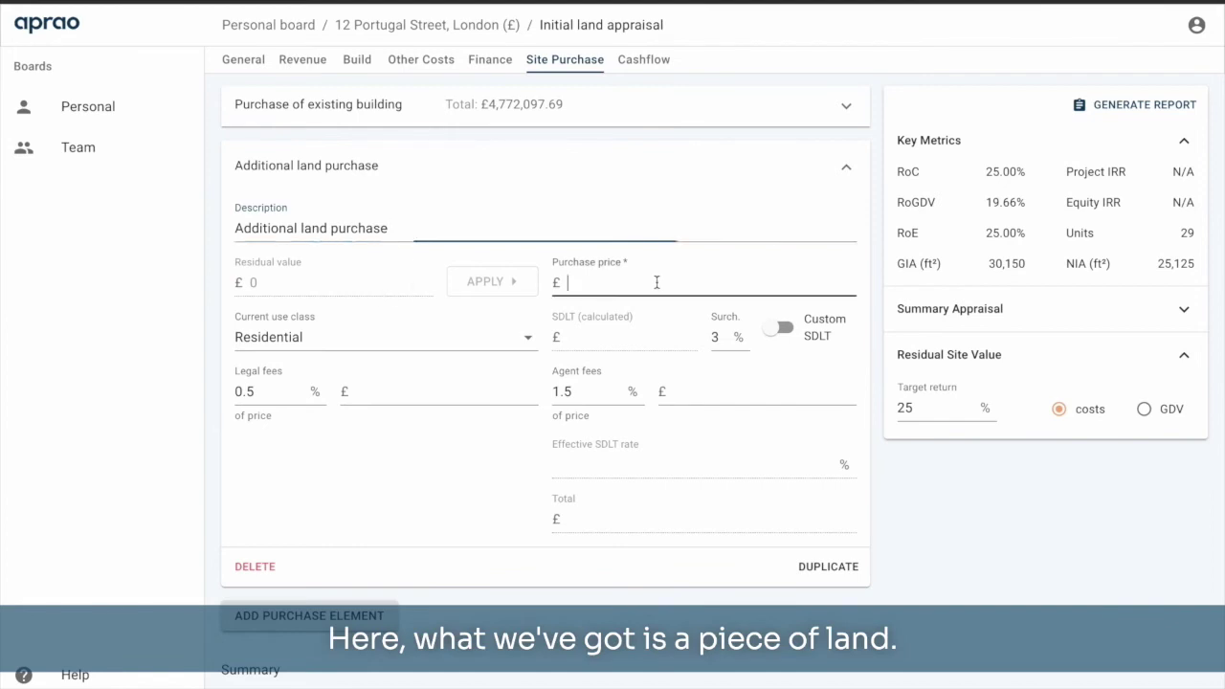
type("200,000")
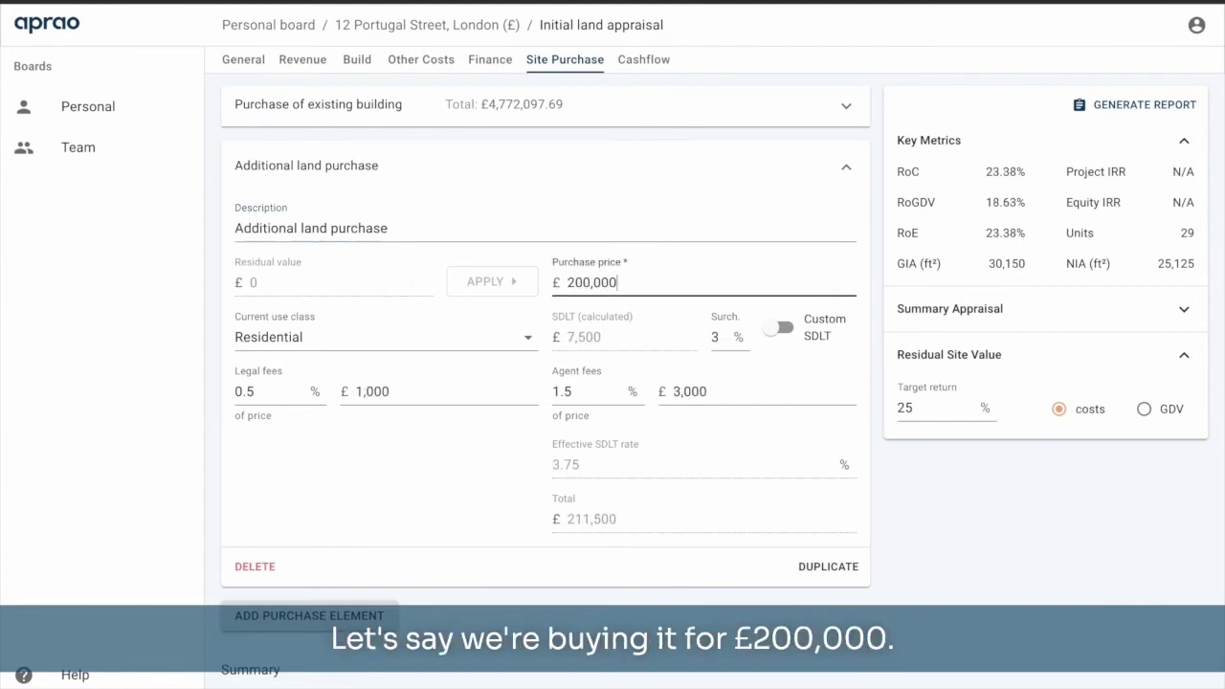
double_click(605, 388)
key("BackSpace")
left_click(461, 528)
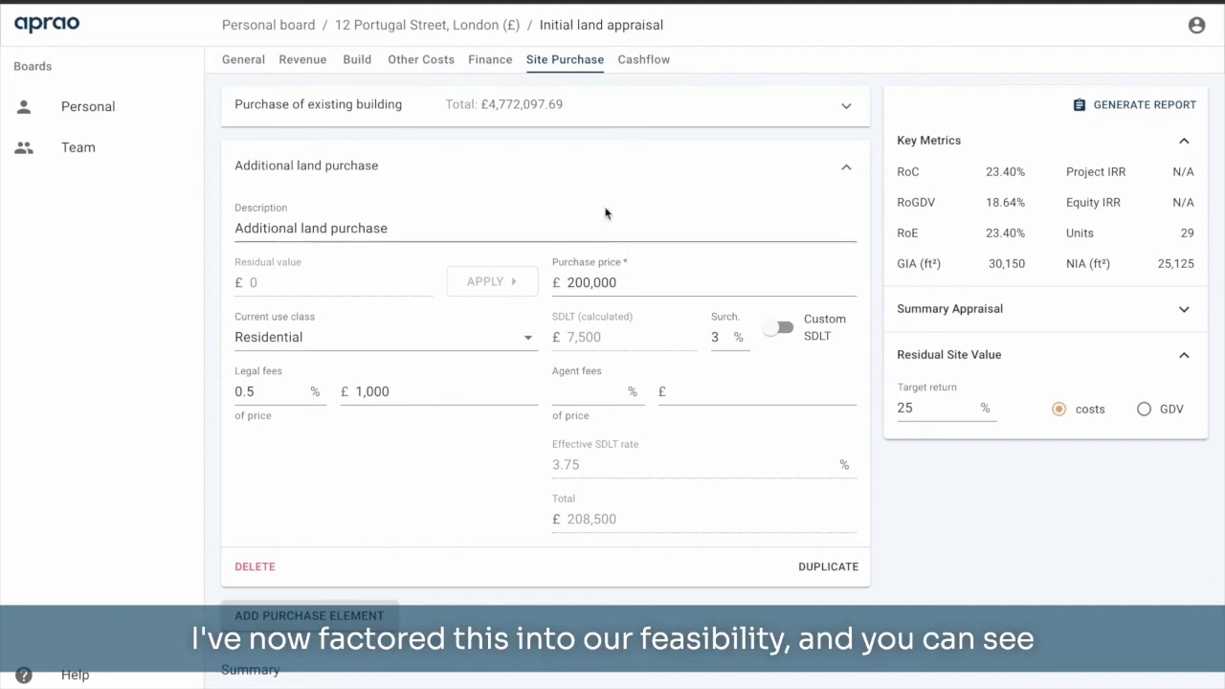
Step: Check the return on cost, reopen the existing building purchase and apply its recalculated residual value as the purchase price
double_click(1016, 178)
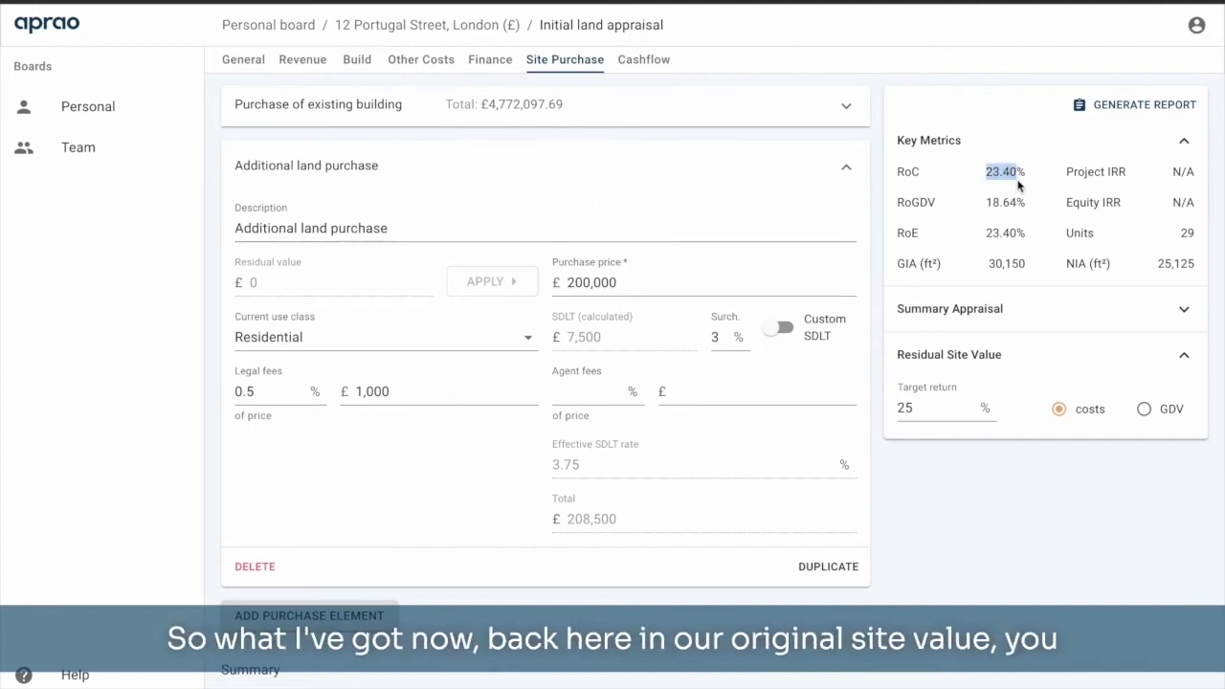
left_click(739, 106)
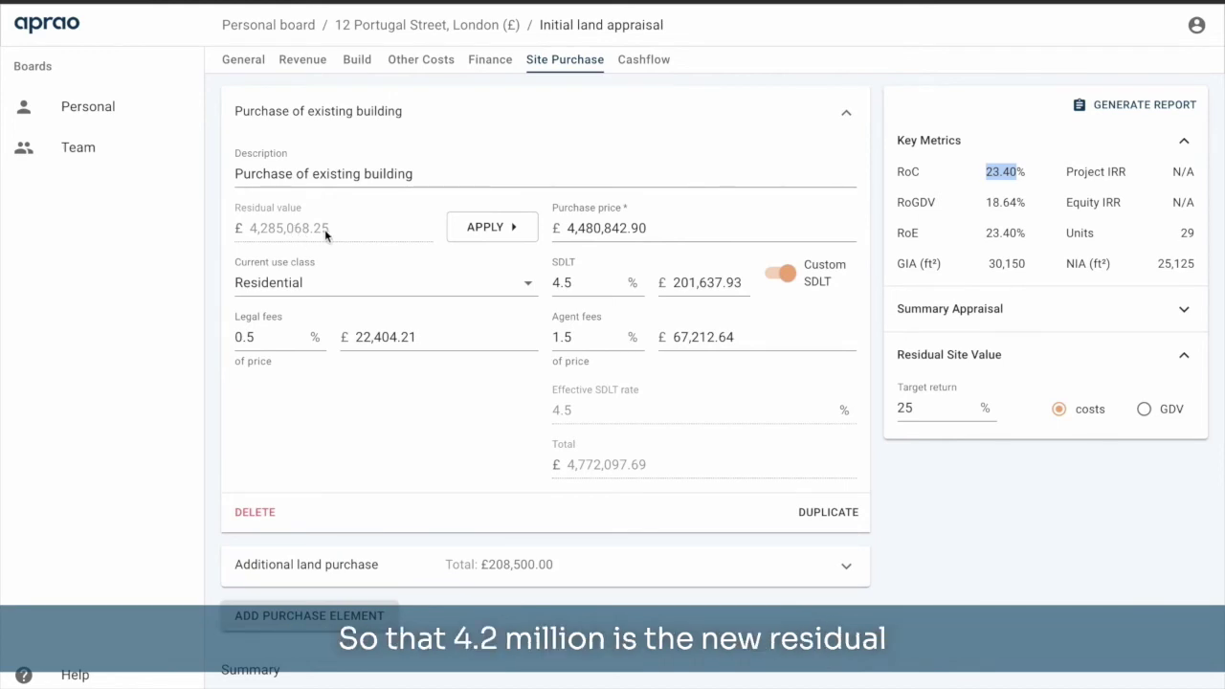
left_click(487, 236)
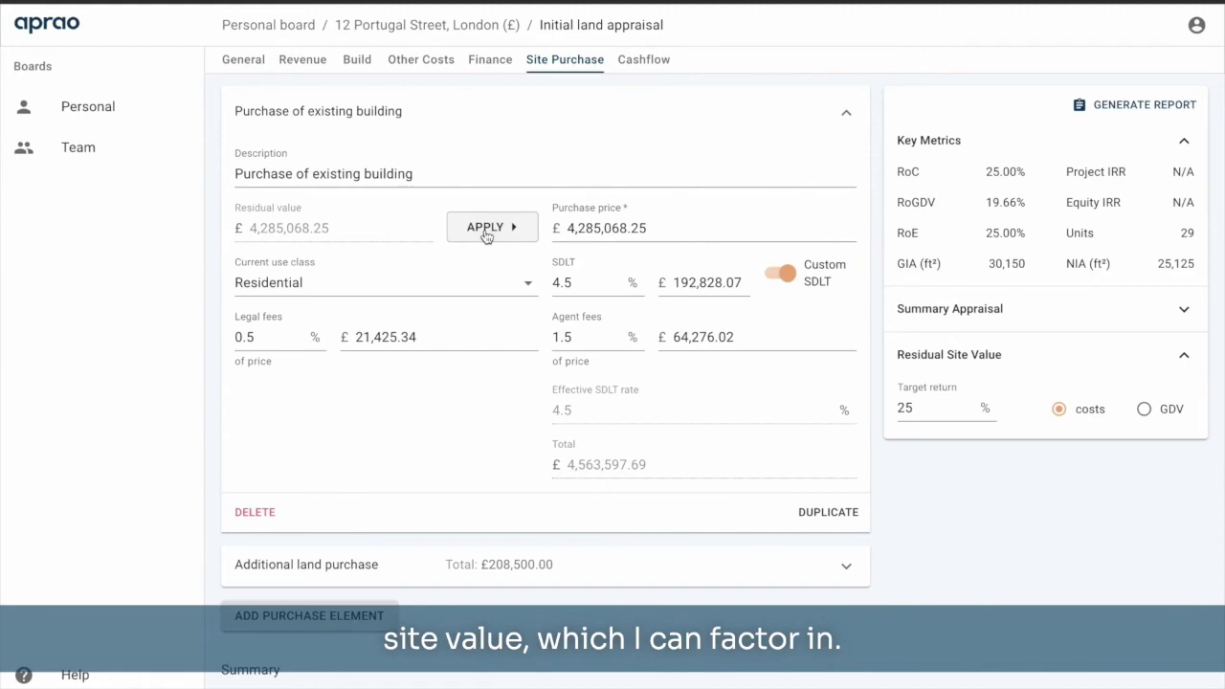
Step: Collapse Key Metrics and expand Summary Appraisal to compare the target profit with the actual profit
left_click(977, 353)
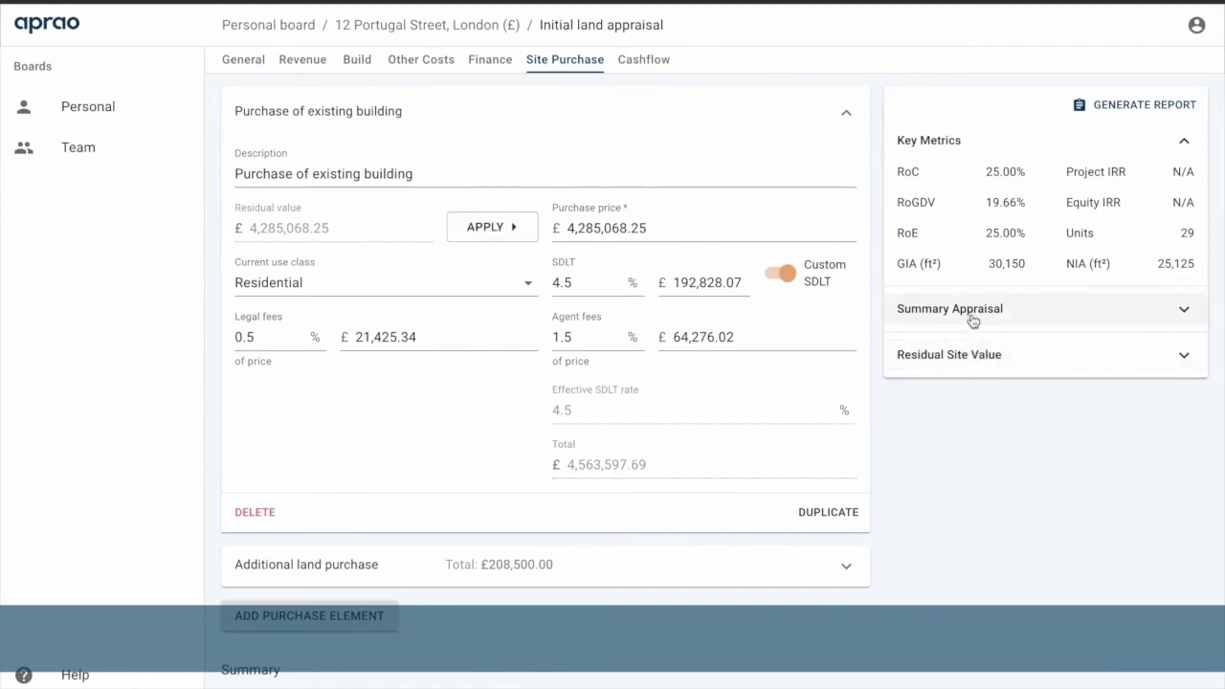
left_click(974, 320)
left_click(951, 139)
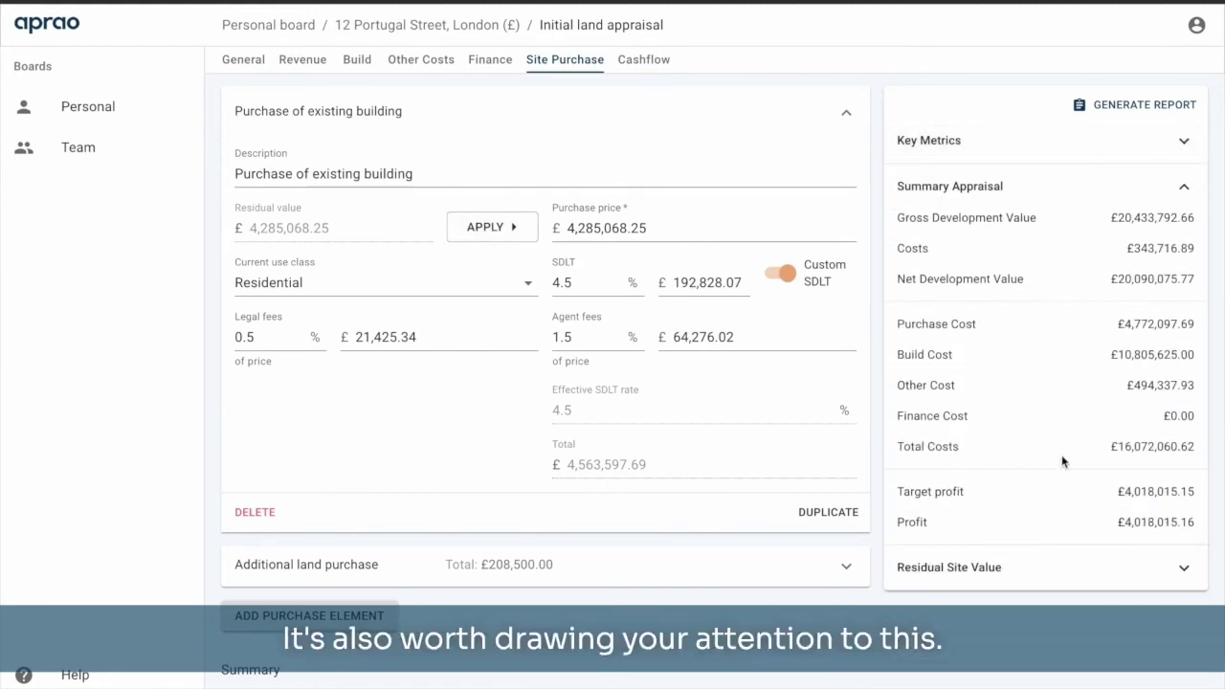
left_click(1024, 566)
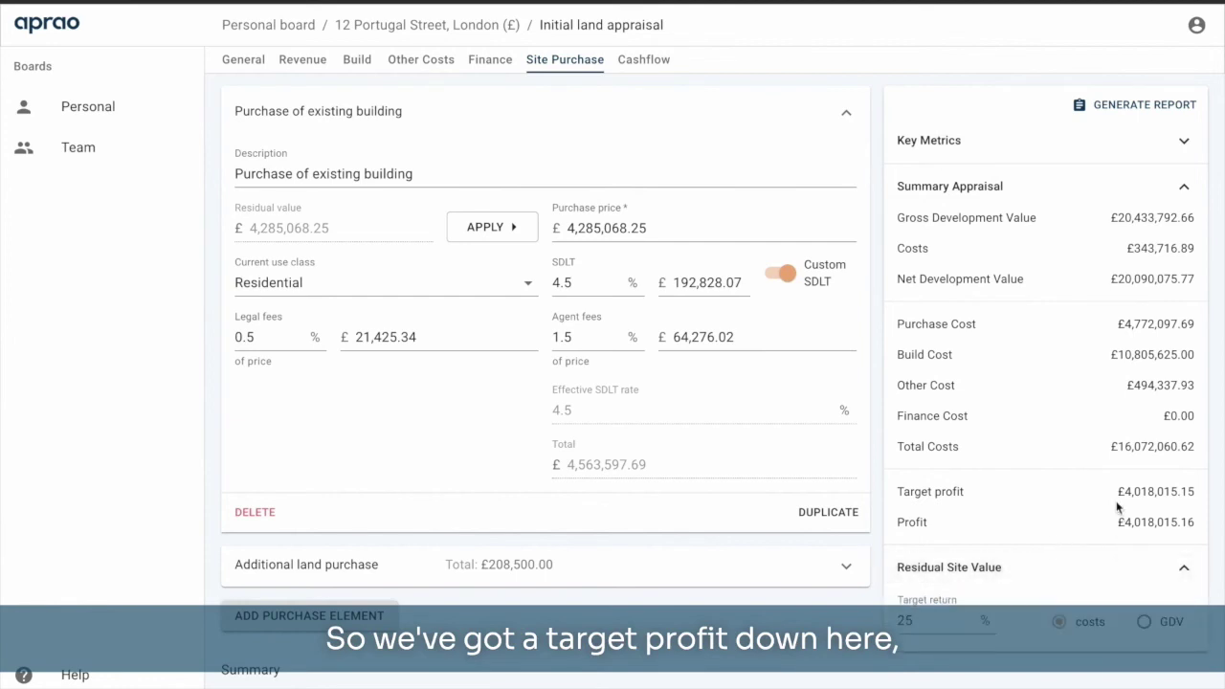
left_click_drag(1123, 492, 1196, 492)
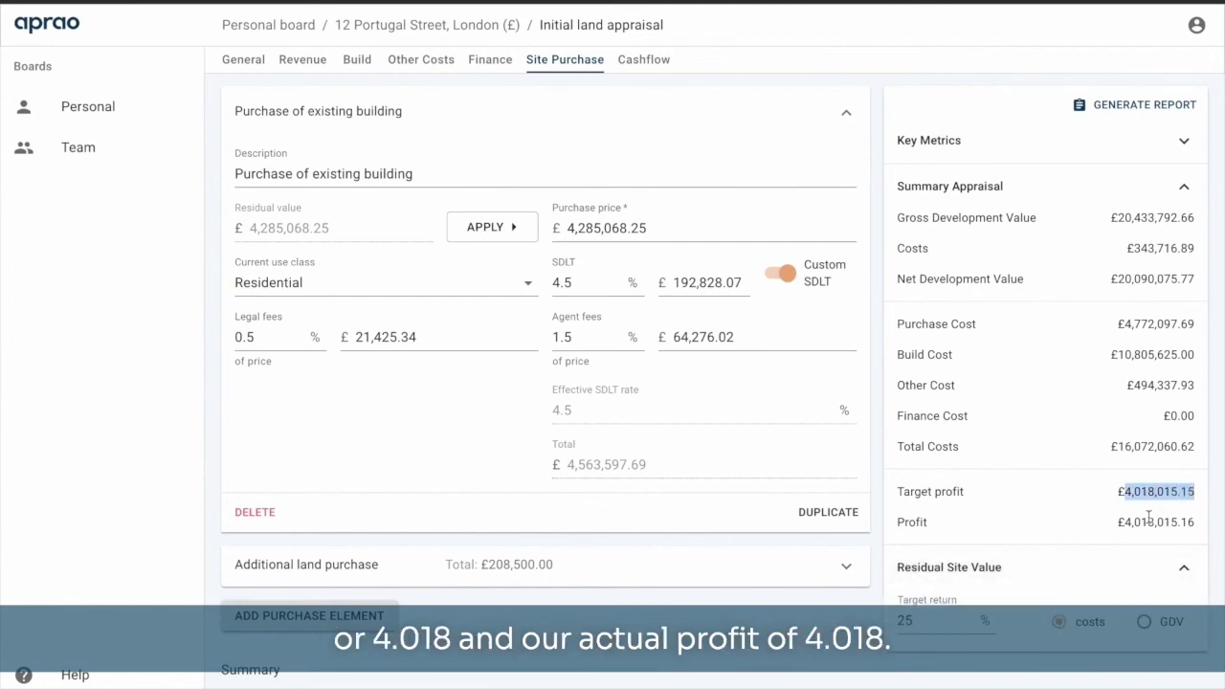
Step: Test a £4,500,000 purchase price for the existing building against the target profit, and reapply the residual value as its purchase price
double_click(1149, 527)
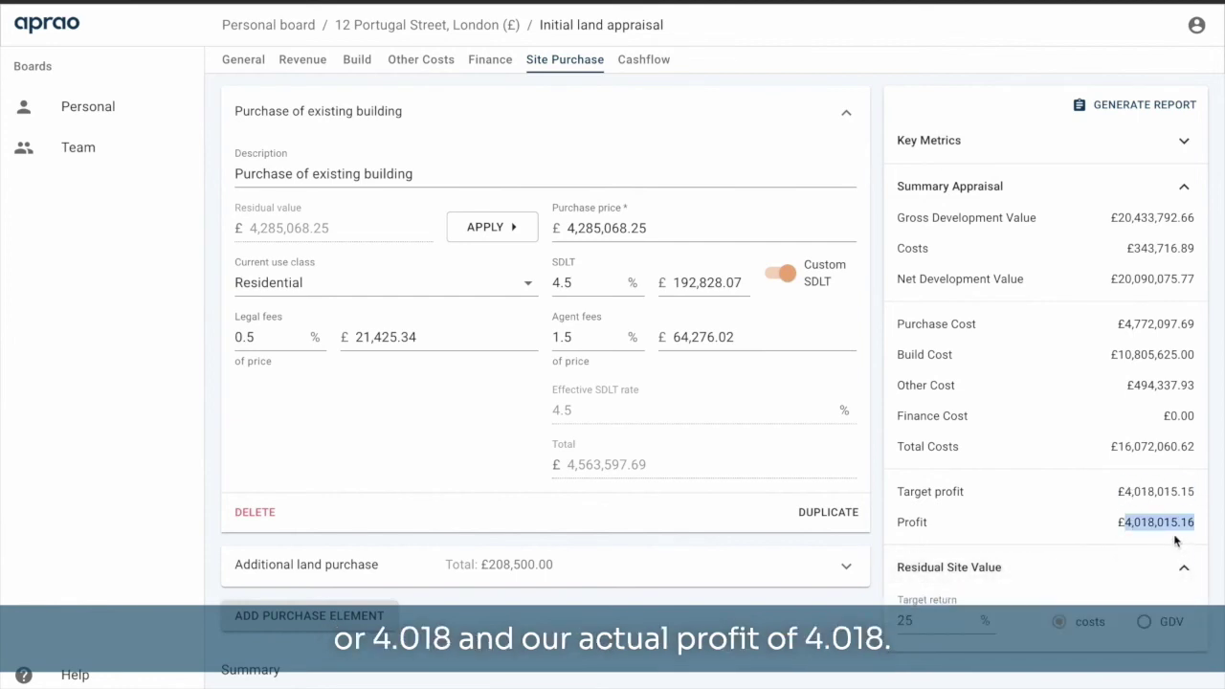
left_click(1146, 549)
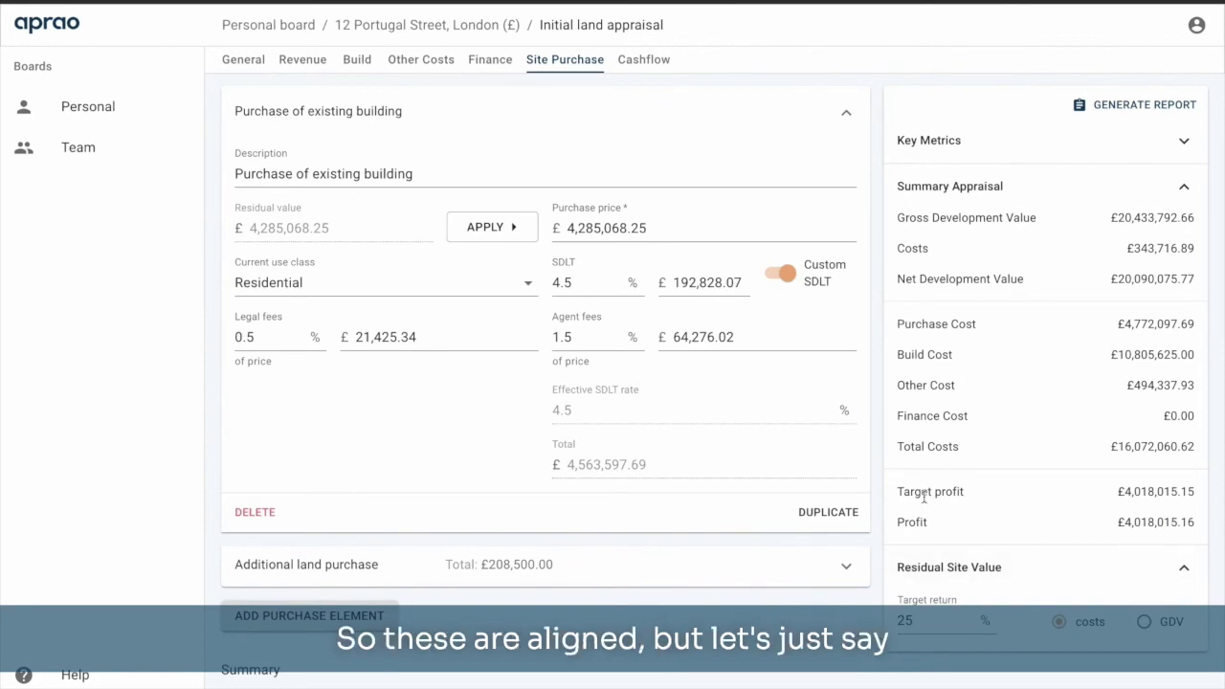
double_click(618, 228)
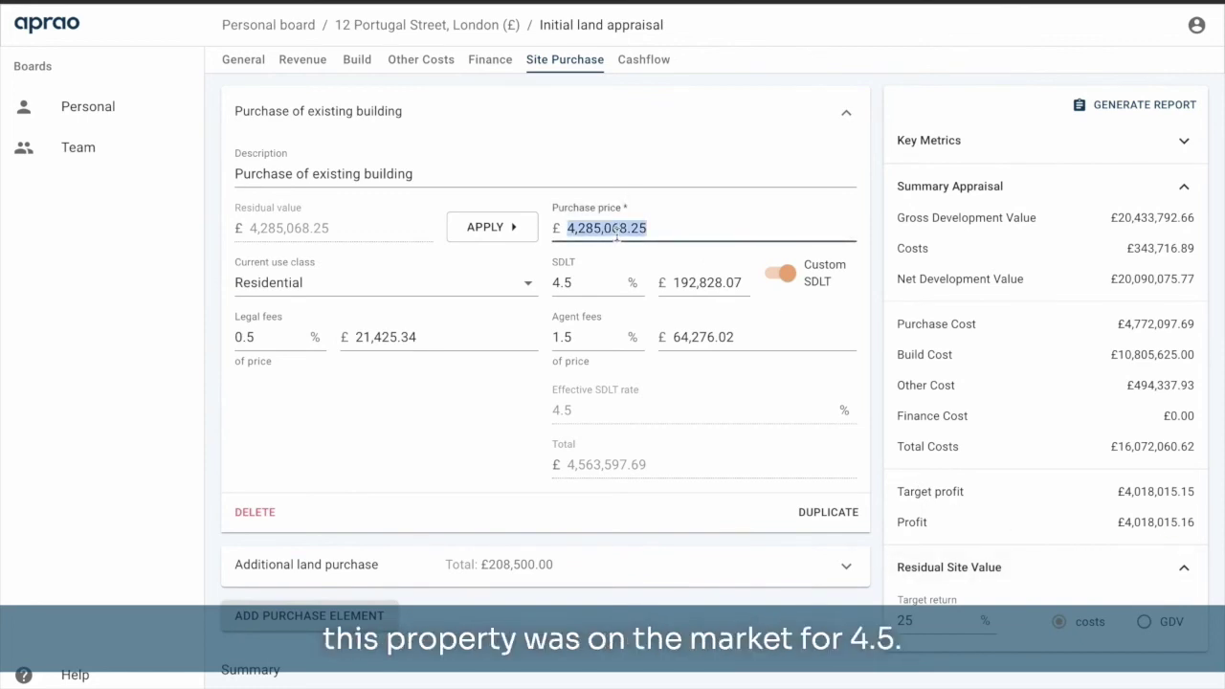
type("4500000")
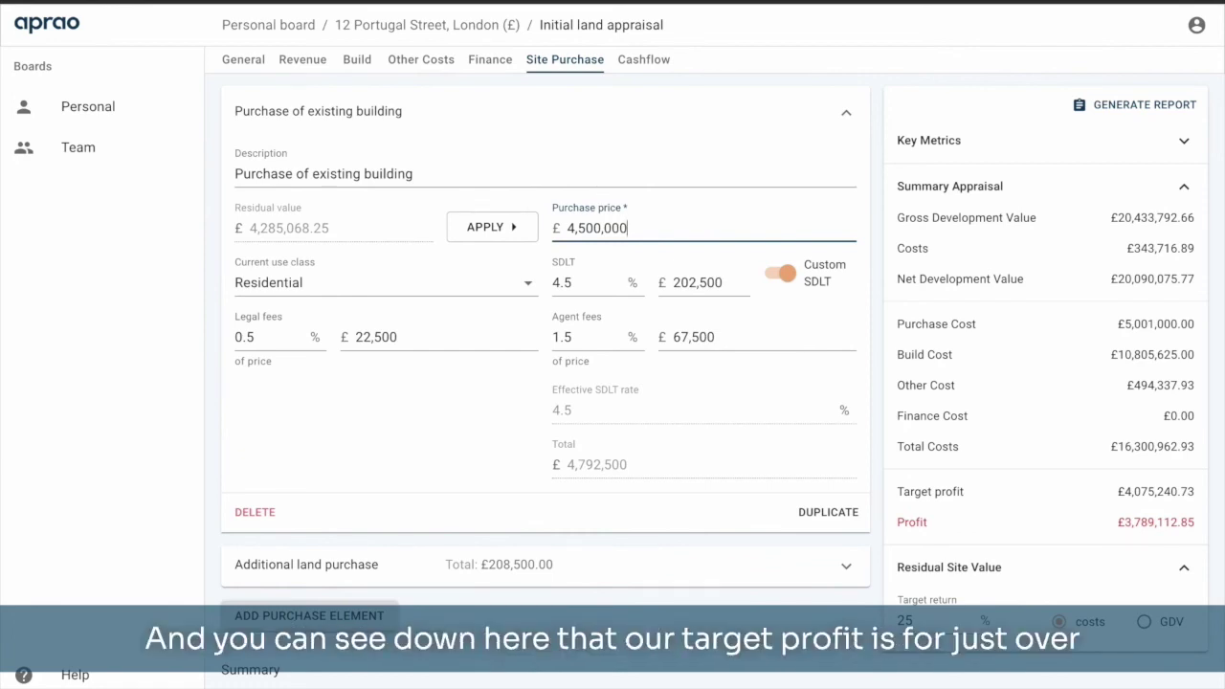
left_click(1141, 538)
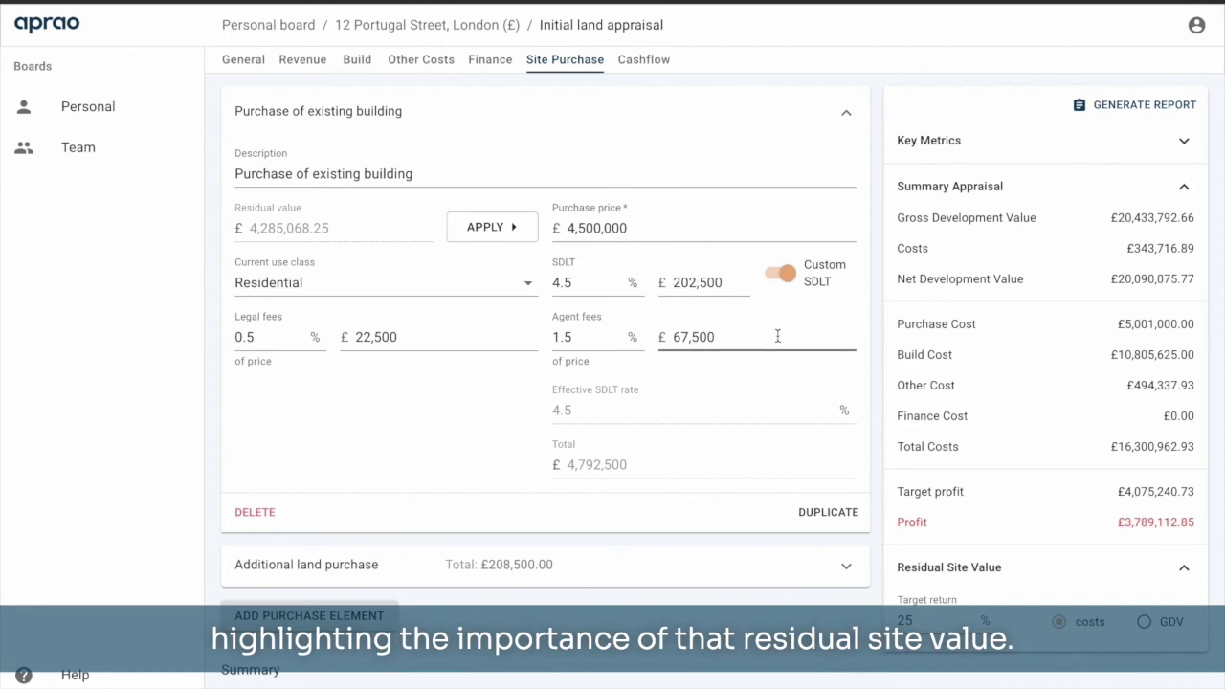
left_click(505, 231)
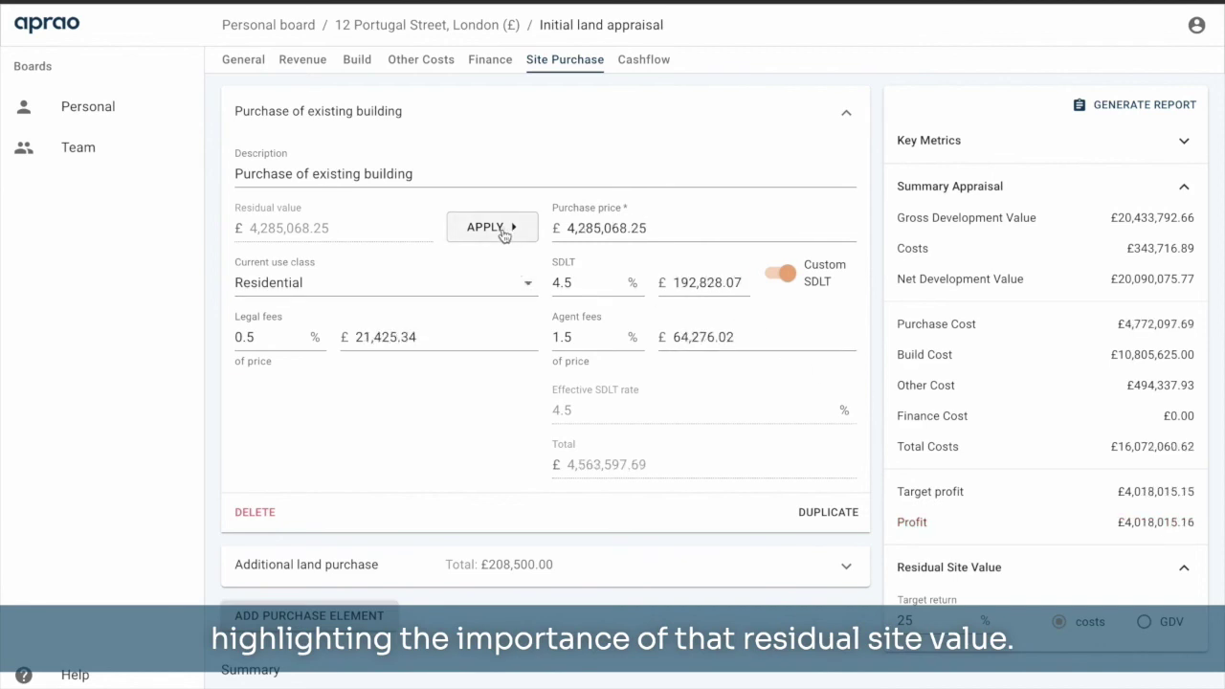